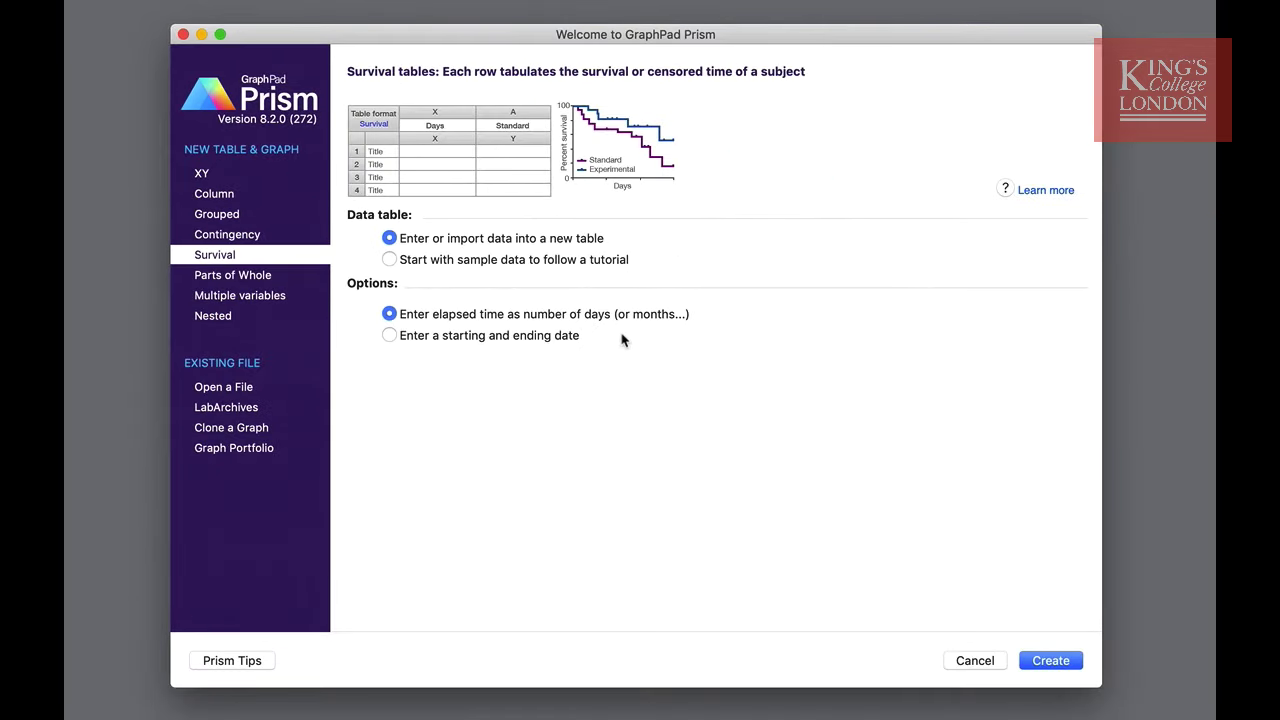
Step: Create the empty survival table Data 1 and review its X, Group A, B and C columns
click(1035, 657)
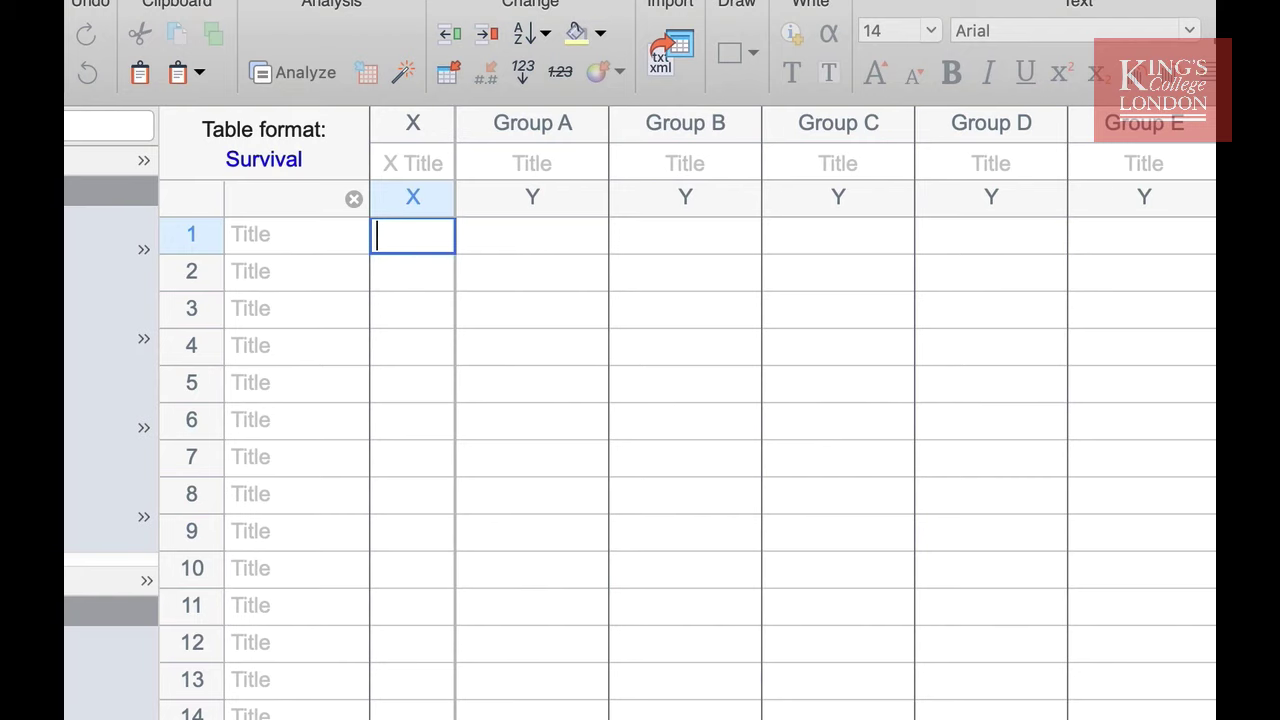
click(413, 124)
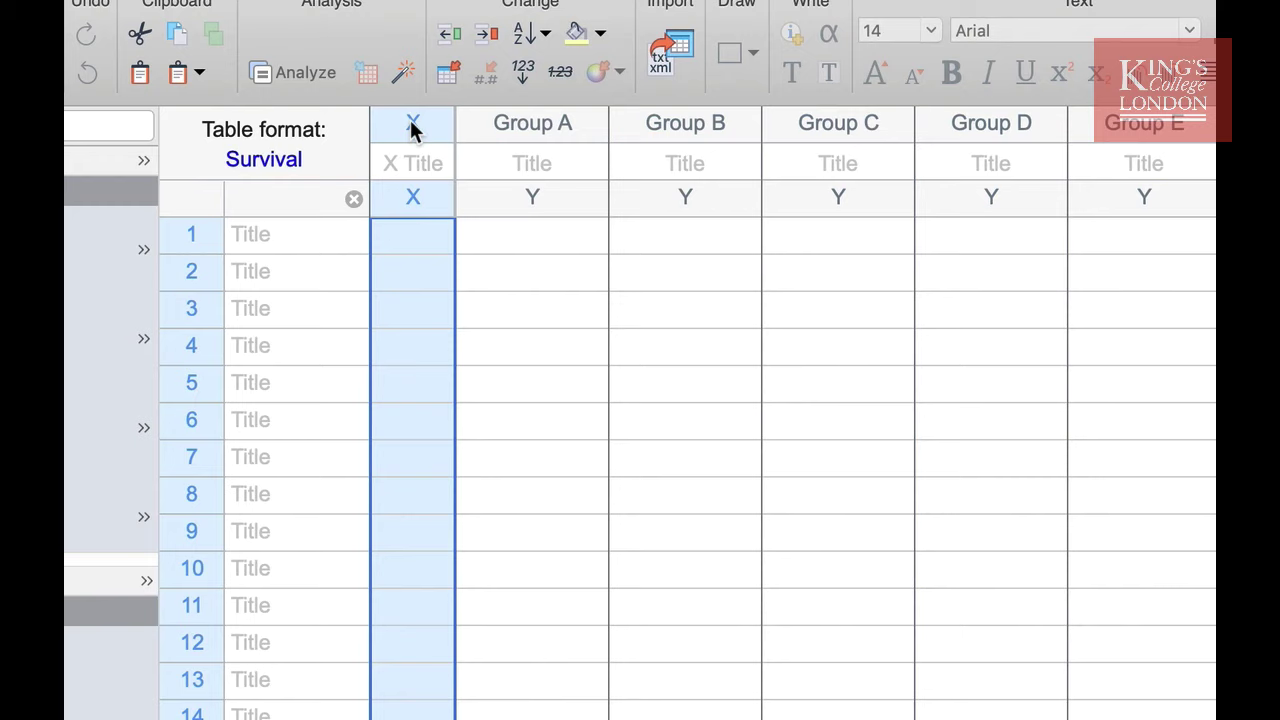
click(499, 124)
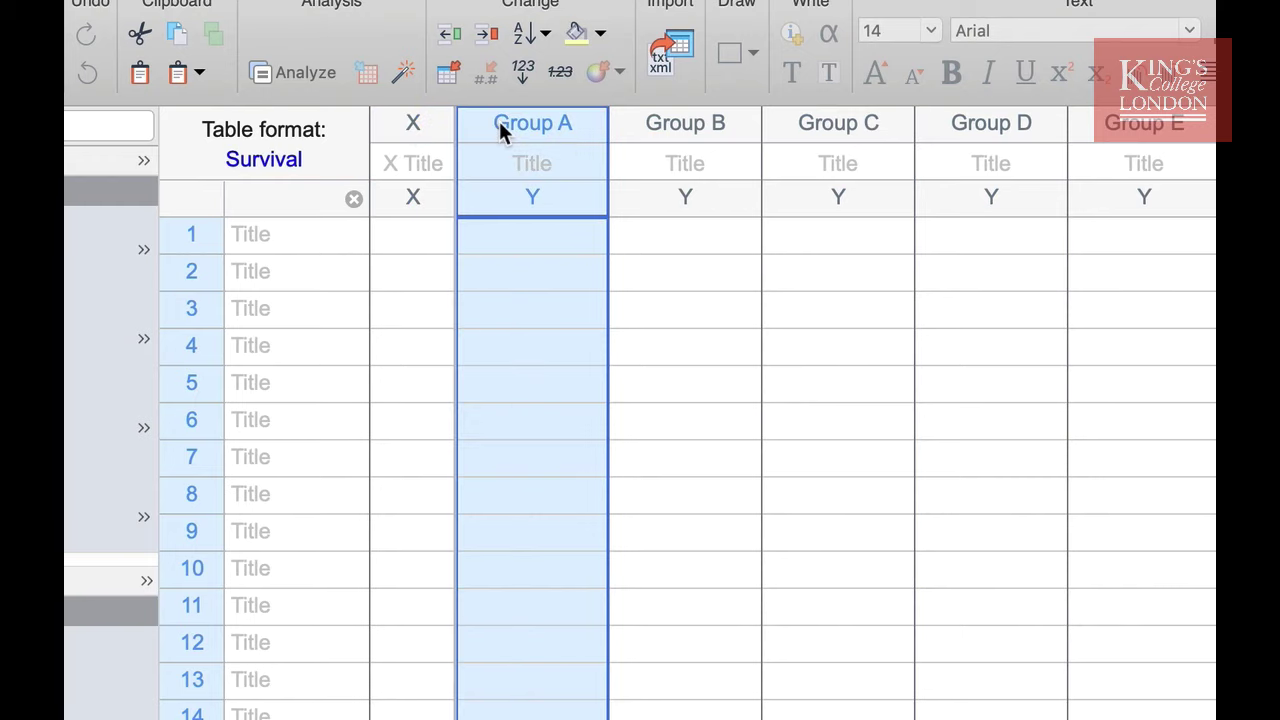
click(660, 124)
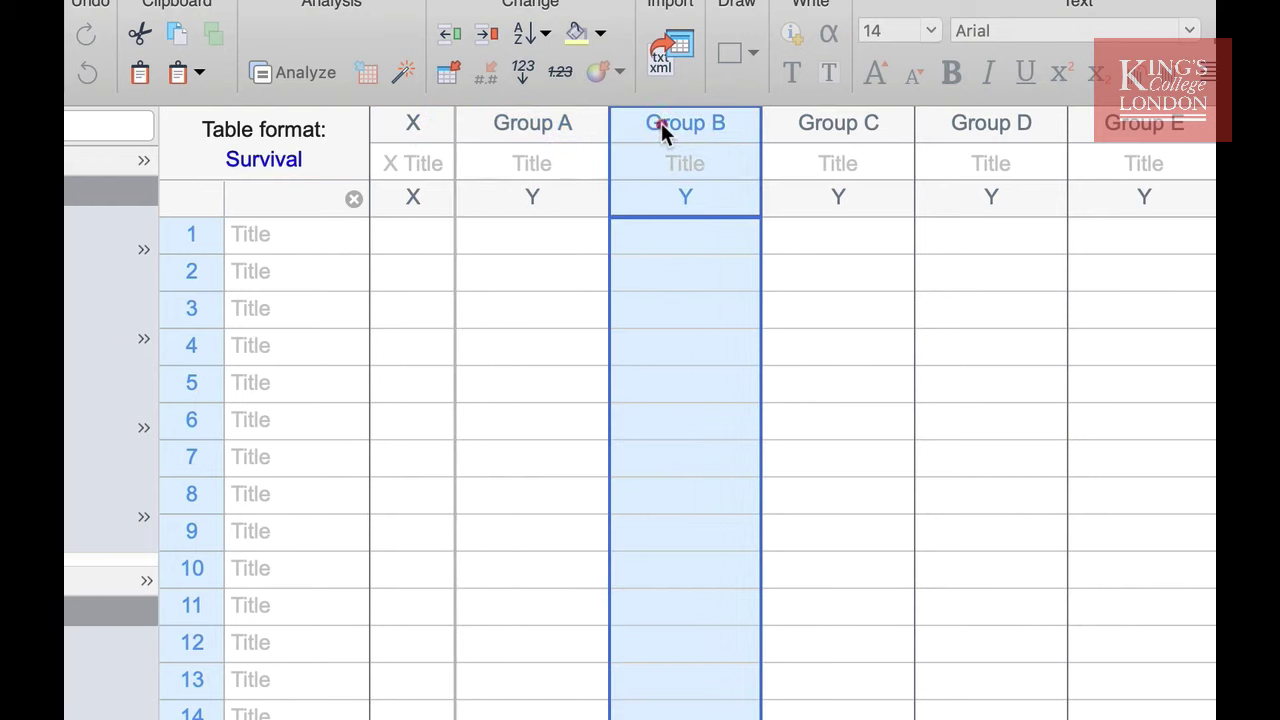
click(790, 123)
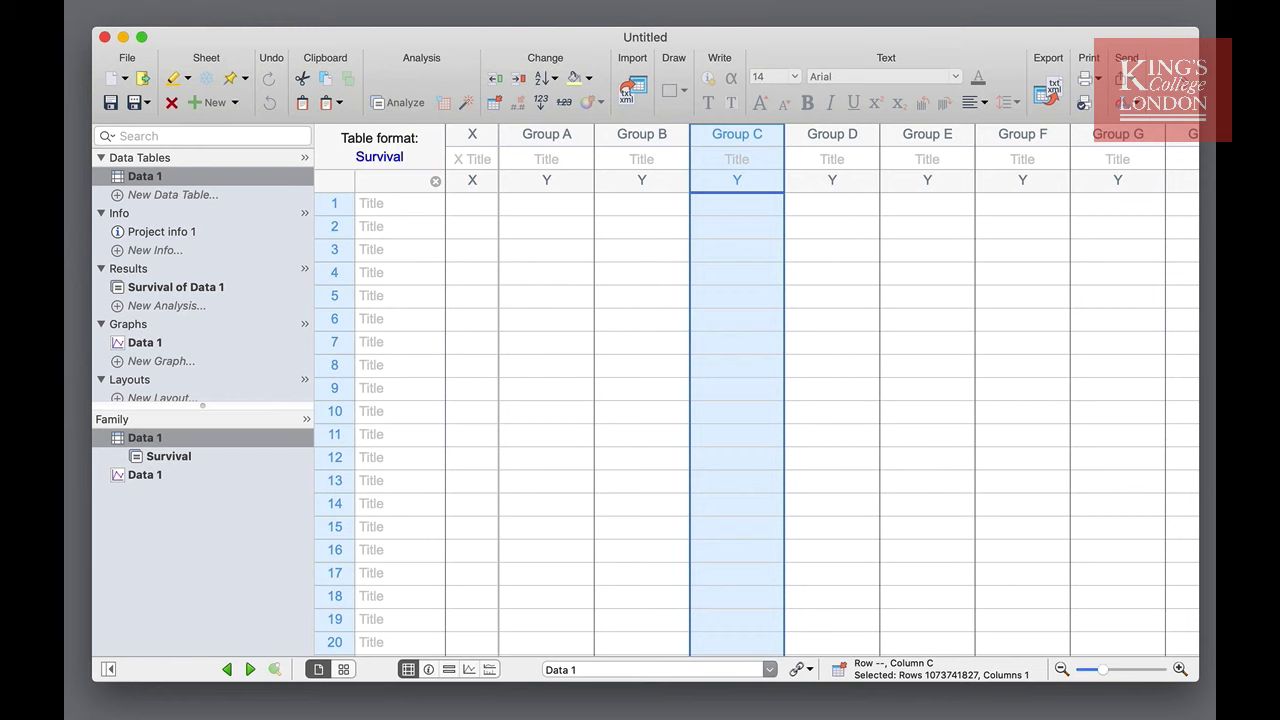
click(472, 203)
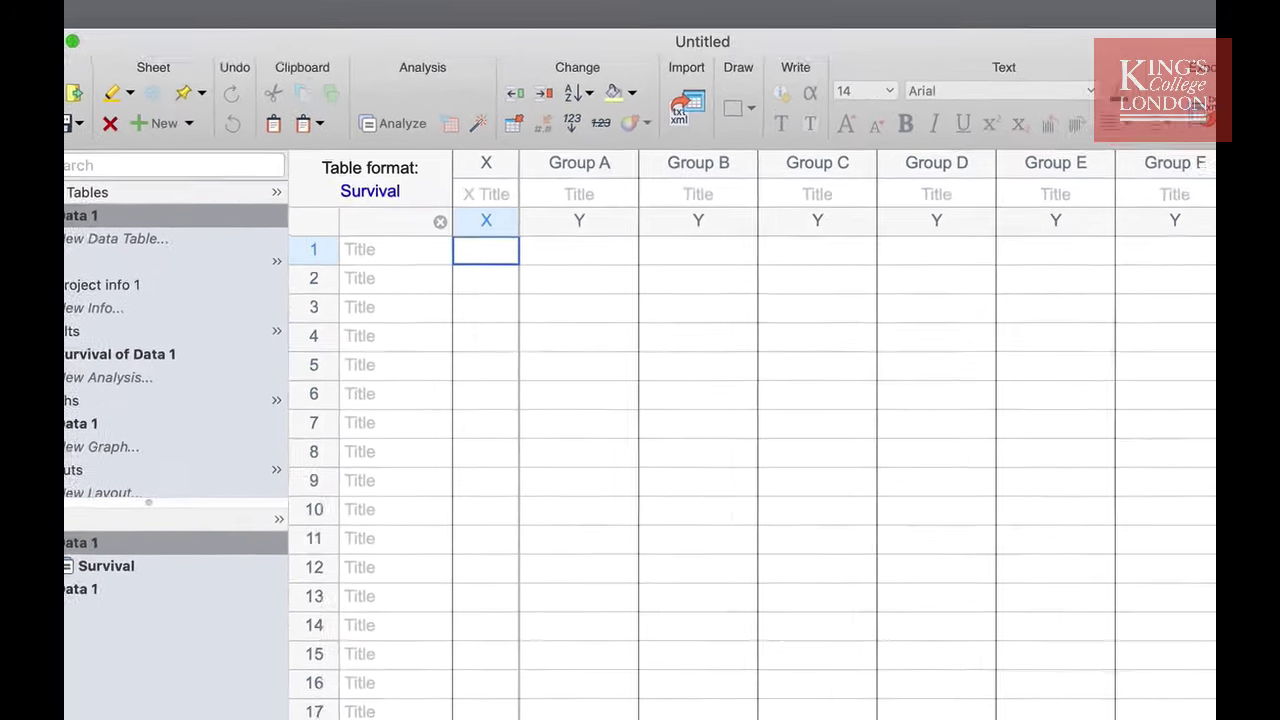
Step: Enter subject Sub 1 with time 3 and Group A event code 1
text(3)
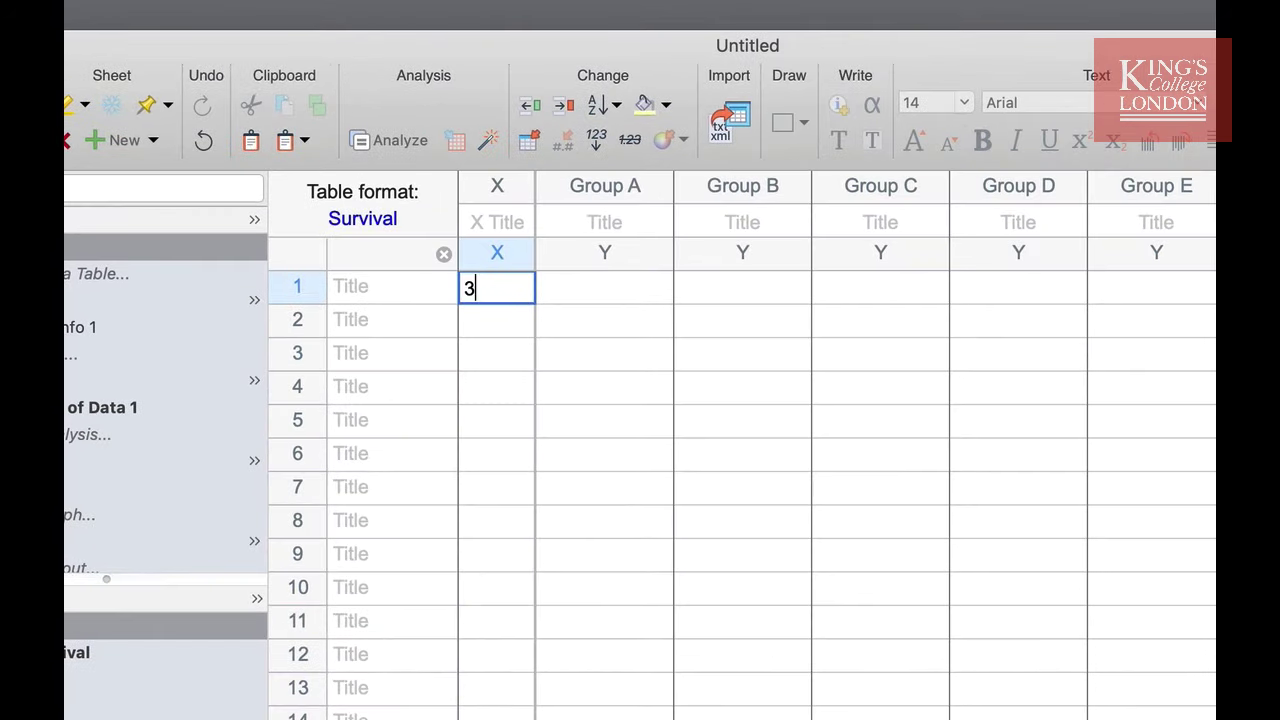
click(612, 276)
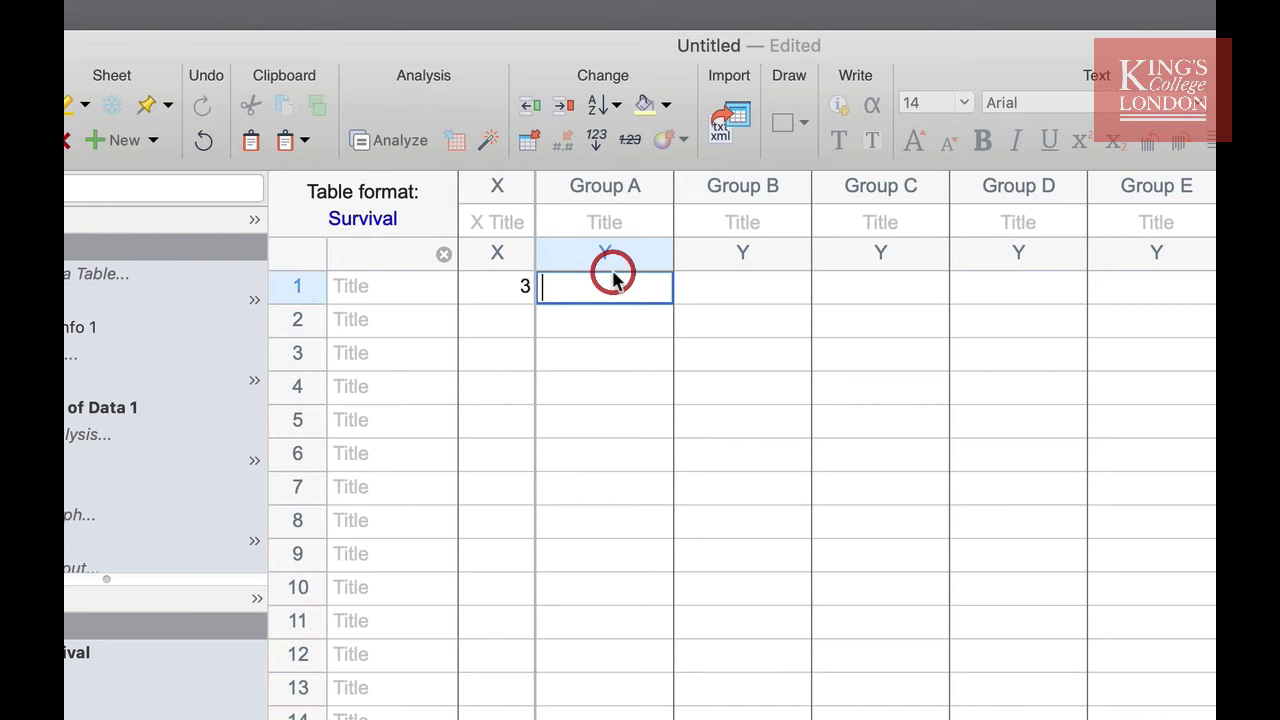
text(1)
click(522, 322)
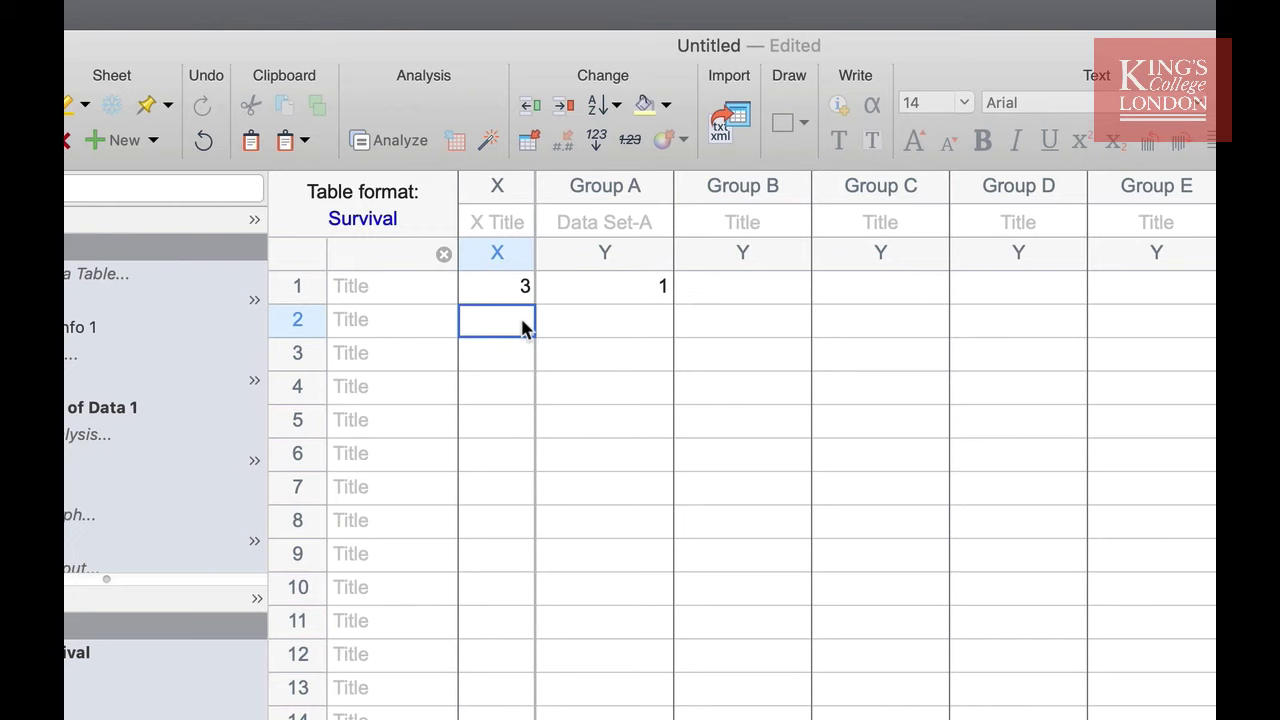
click(419, 280)
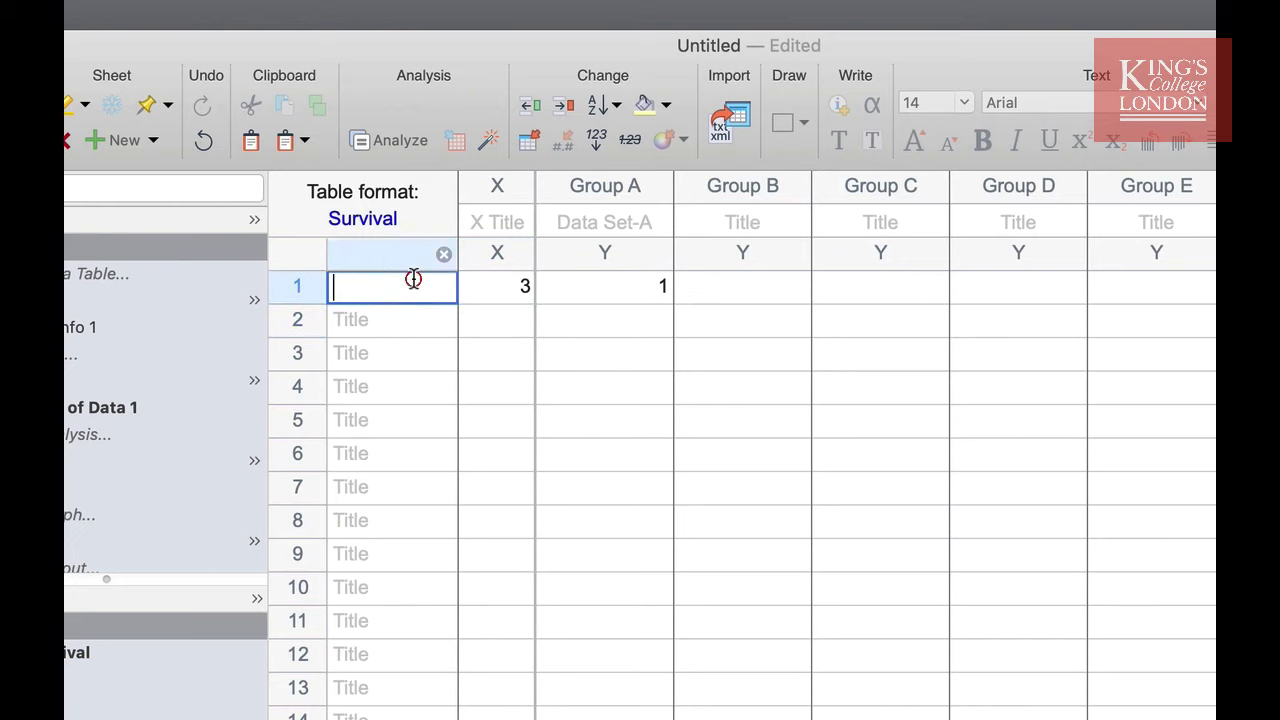
text(Sub)
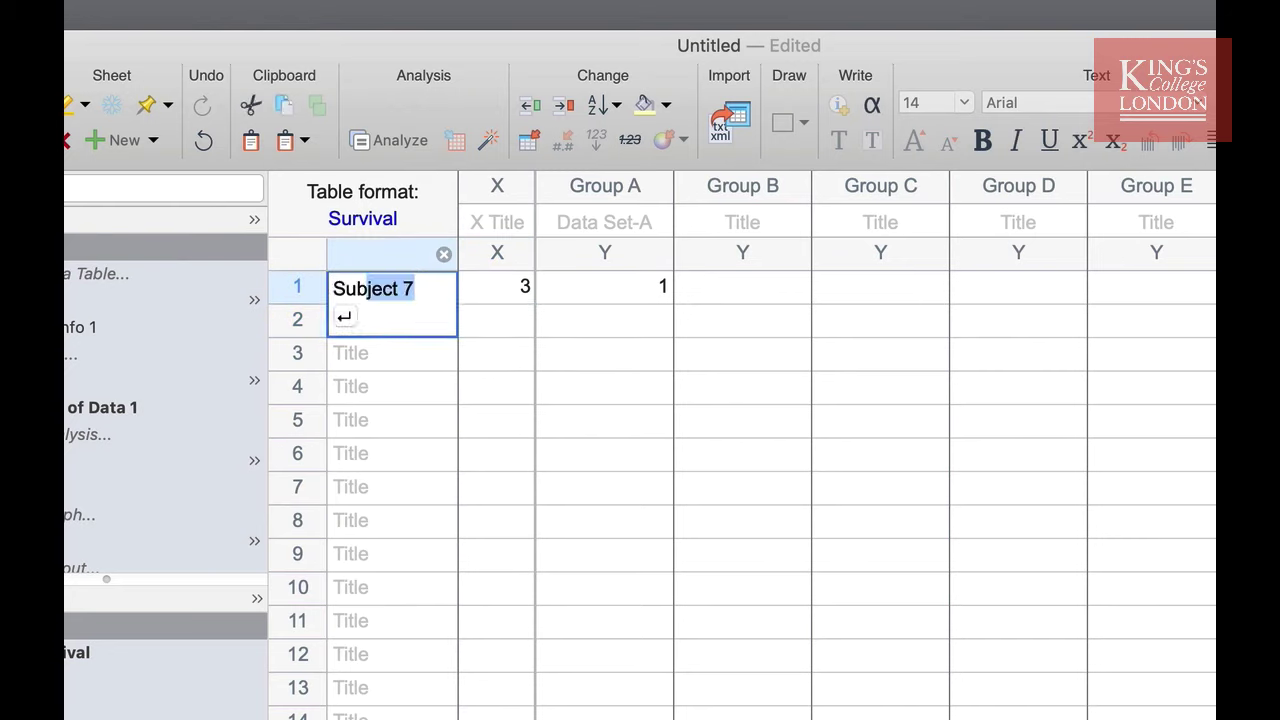
text( 1)
key(Return)
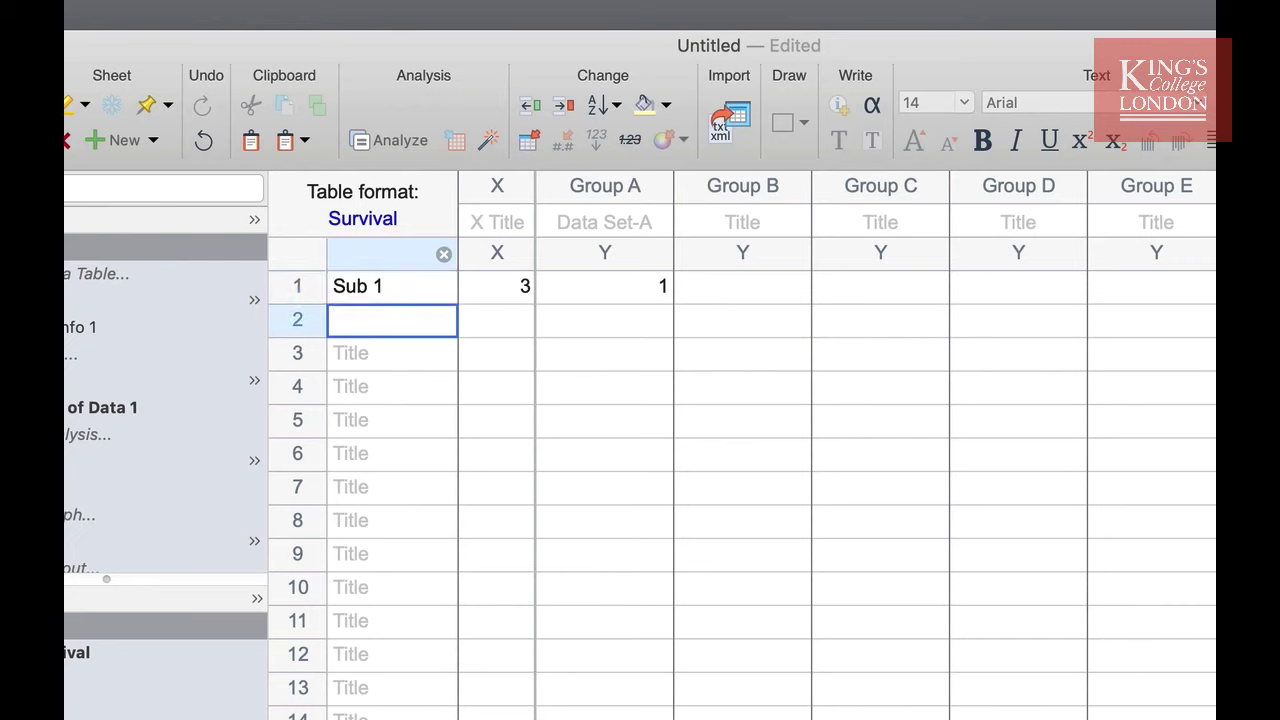
Step: Enter subject Sub 2 with time 6 and Group A event code 1
text(Sub)
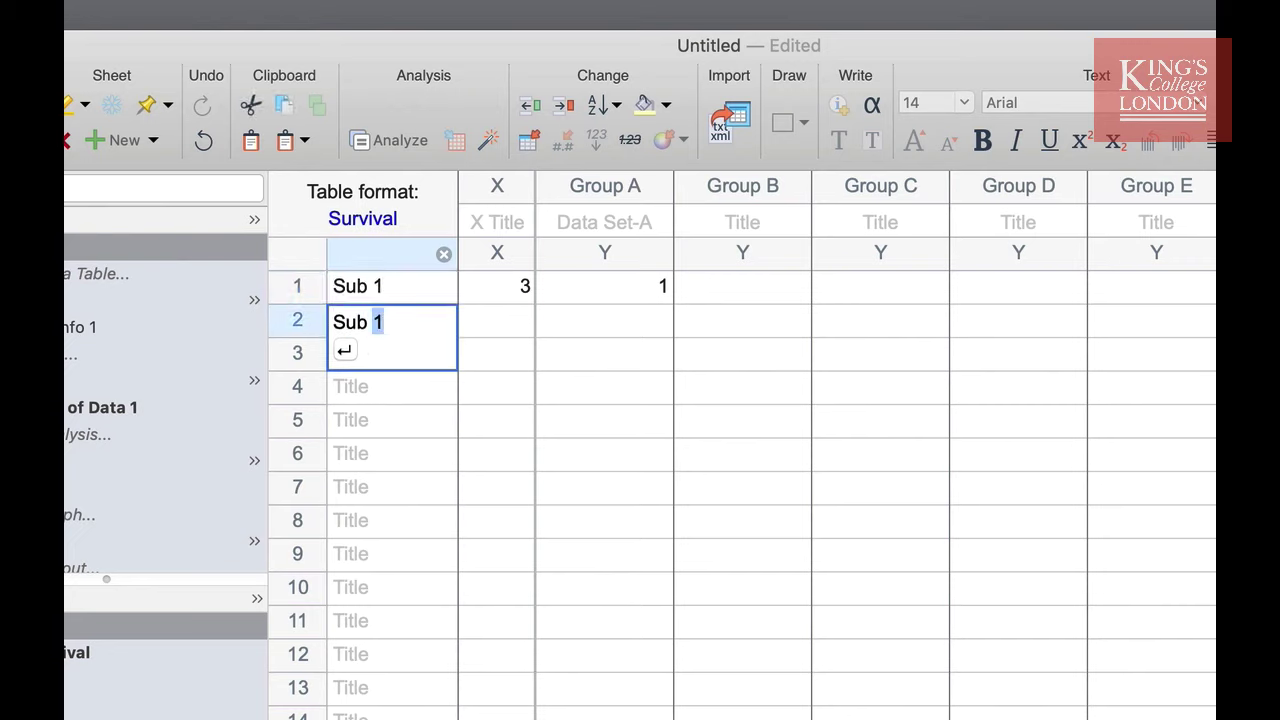
text( 2)
key(Tab)
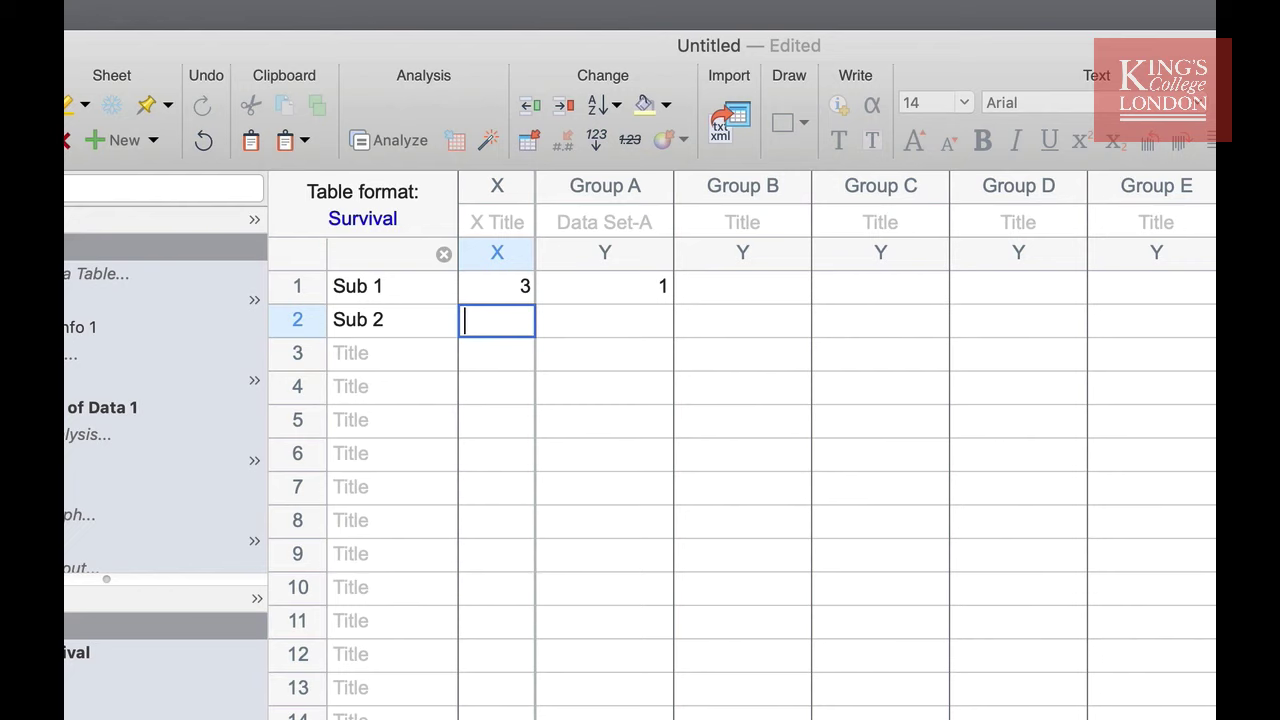
text(6)
click(576, 320)
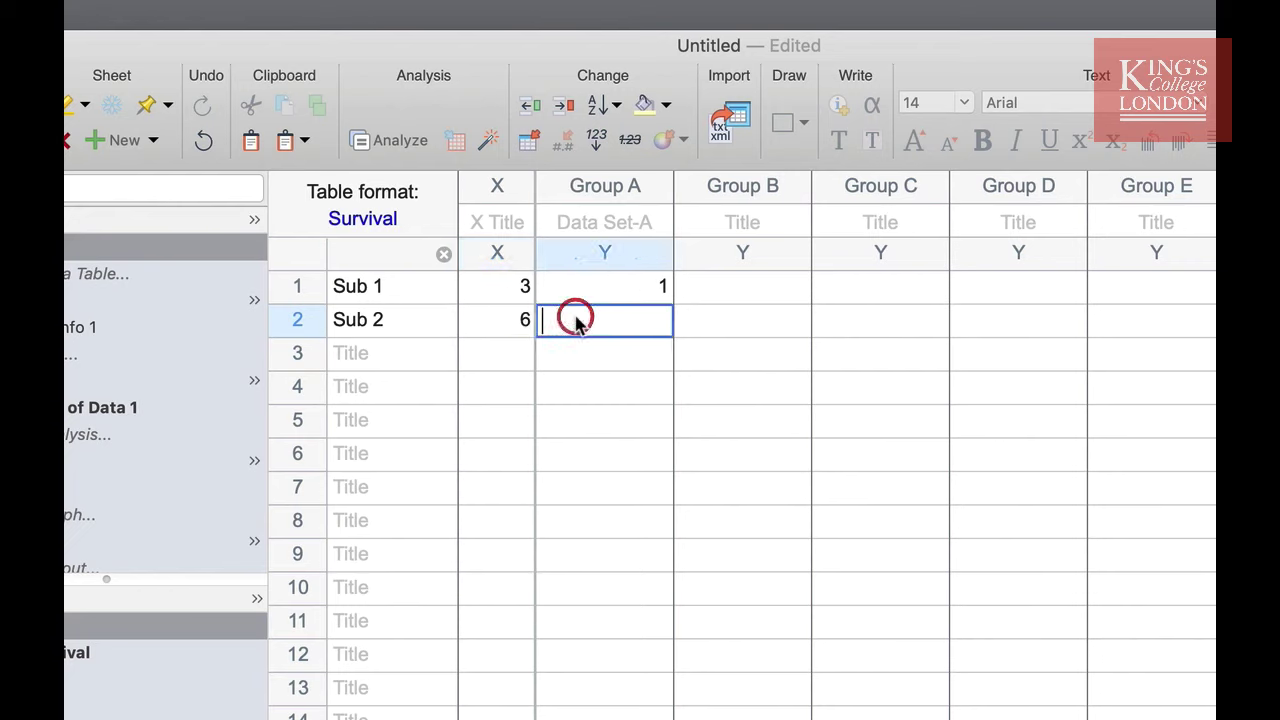
text(1)
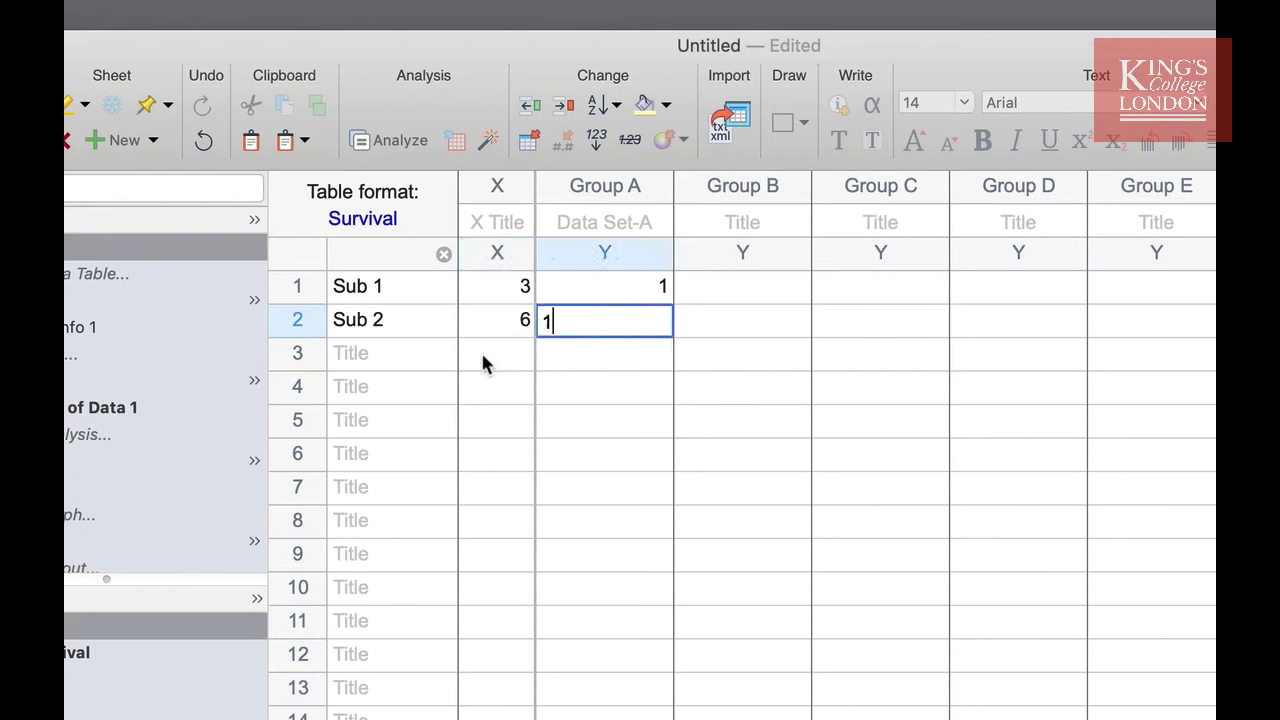
click(553, 356)
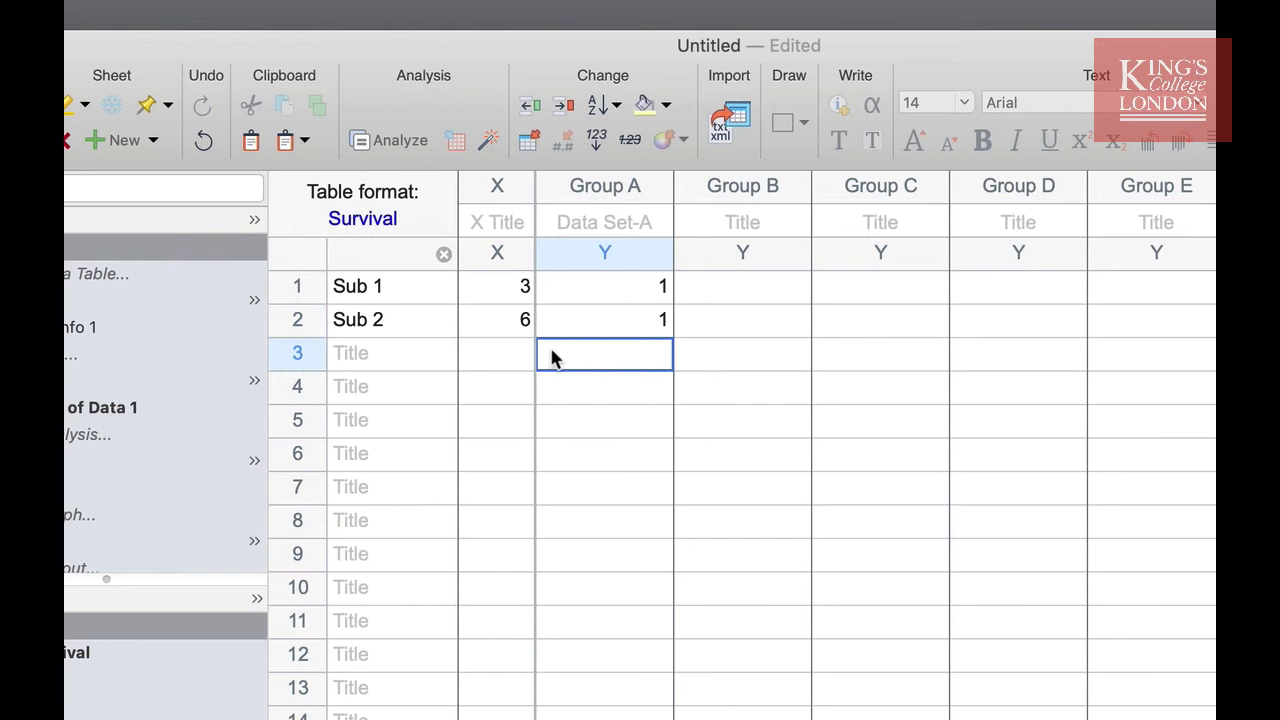
Step: Enter subject Sub 3 with time 7 and censored Group A code 0
click(384, 357)
text(Sub 3)
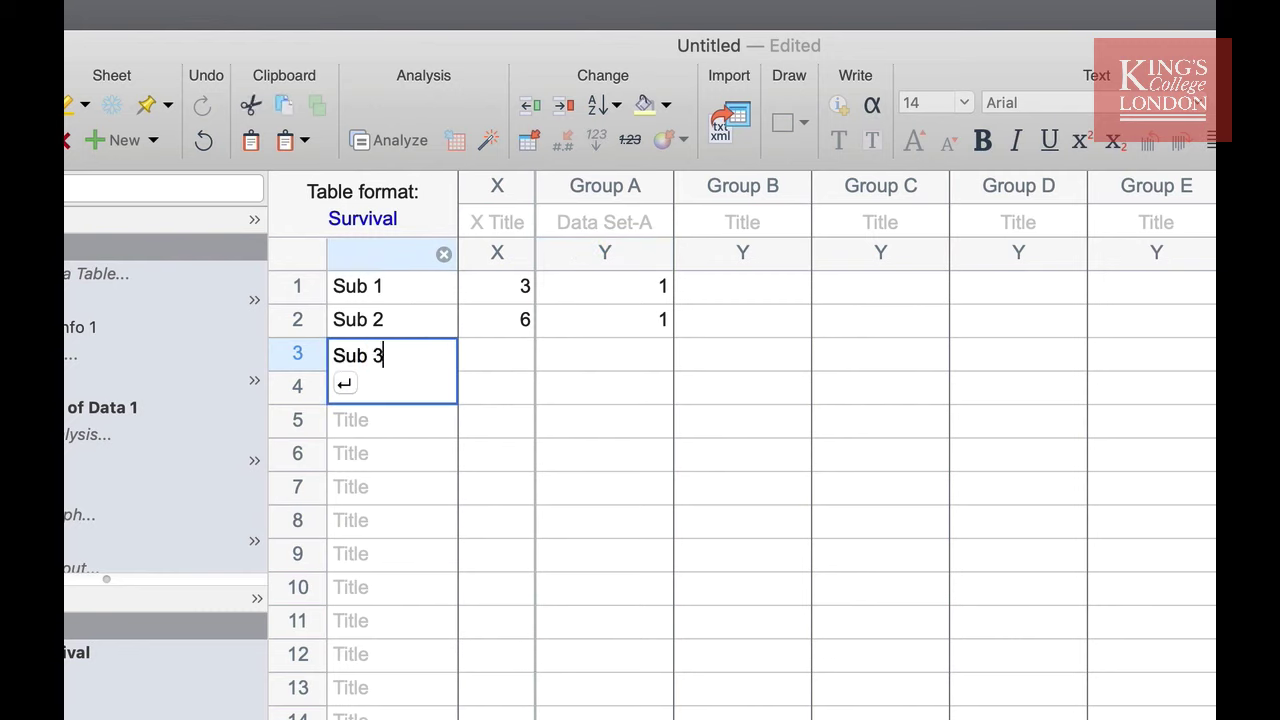
key(Tab)
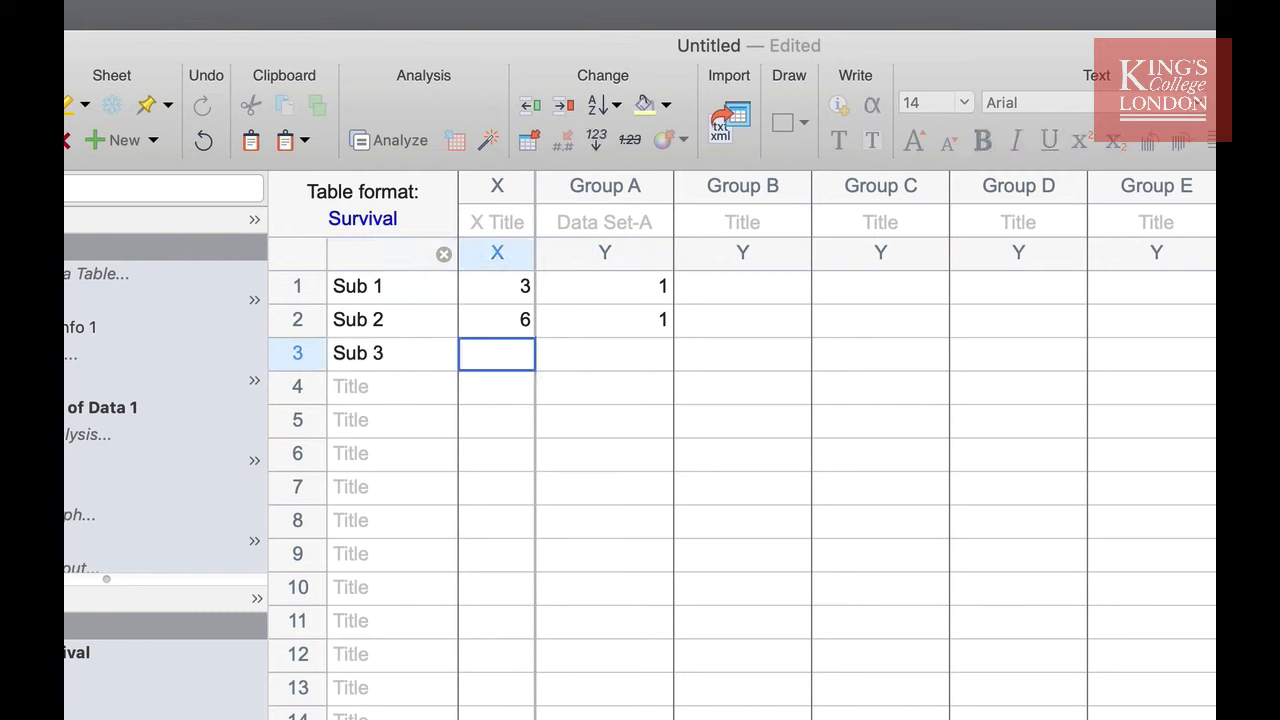
key(shift+Tab)
click(507, 355)
text(7)
click(603, 356)
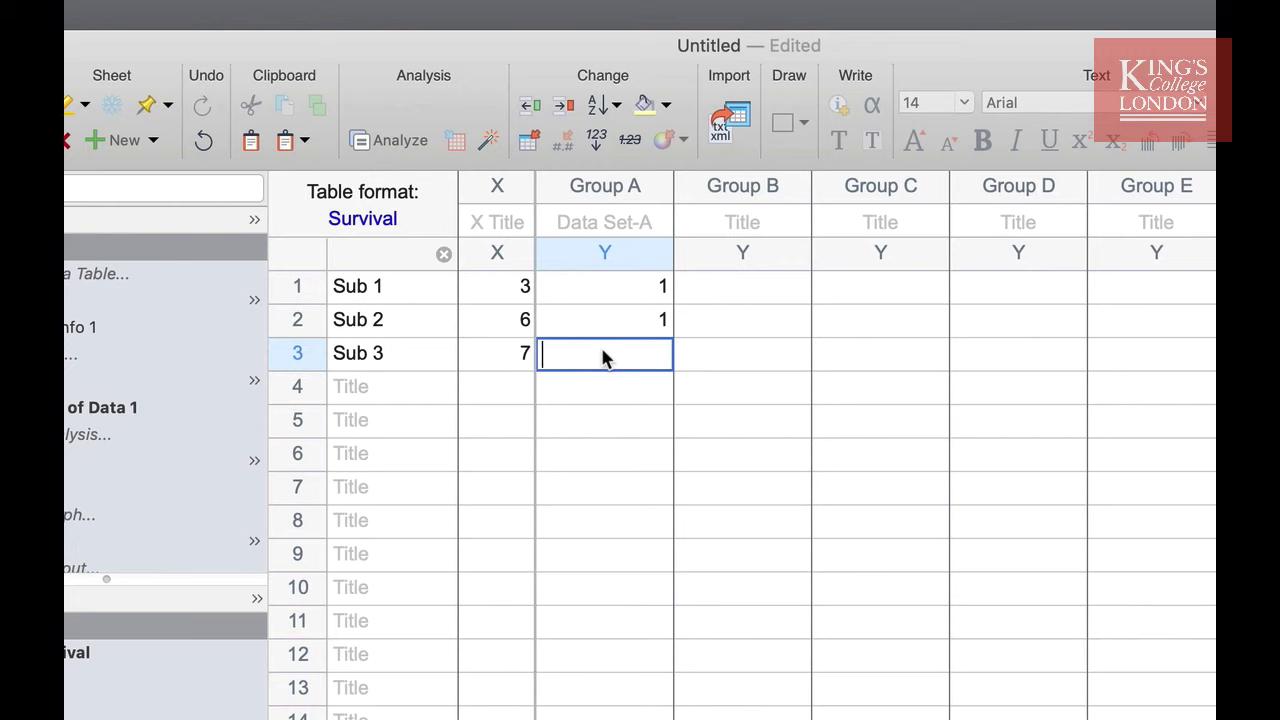
text(0)
key(Return)
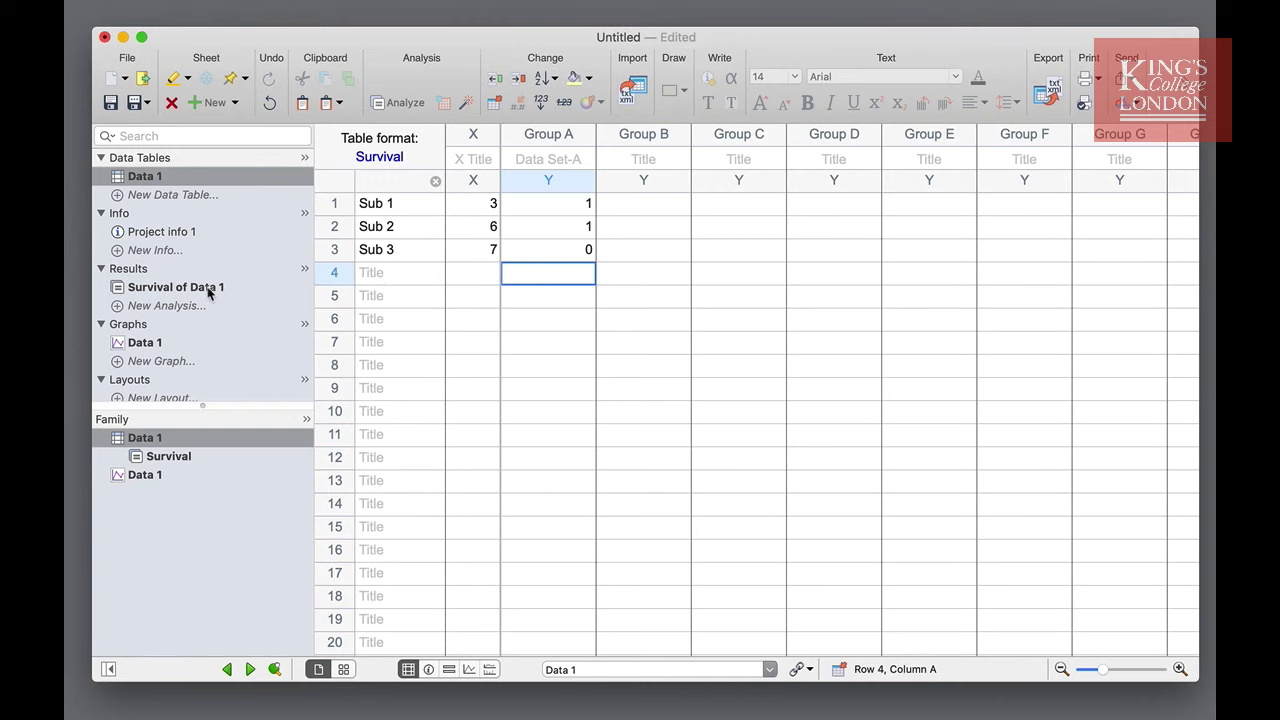
Step: View the Survival of Data 1 proportions: 100, 66.667 and 33.333 percent
click(208, 288)
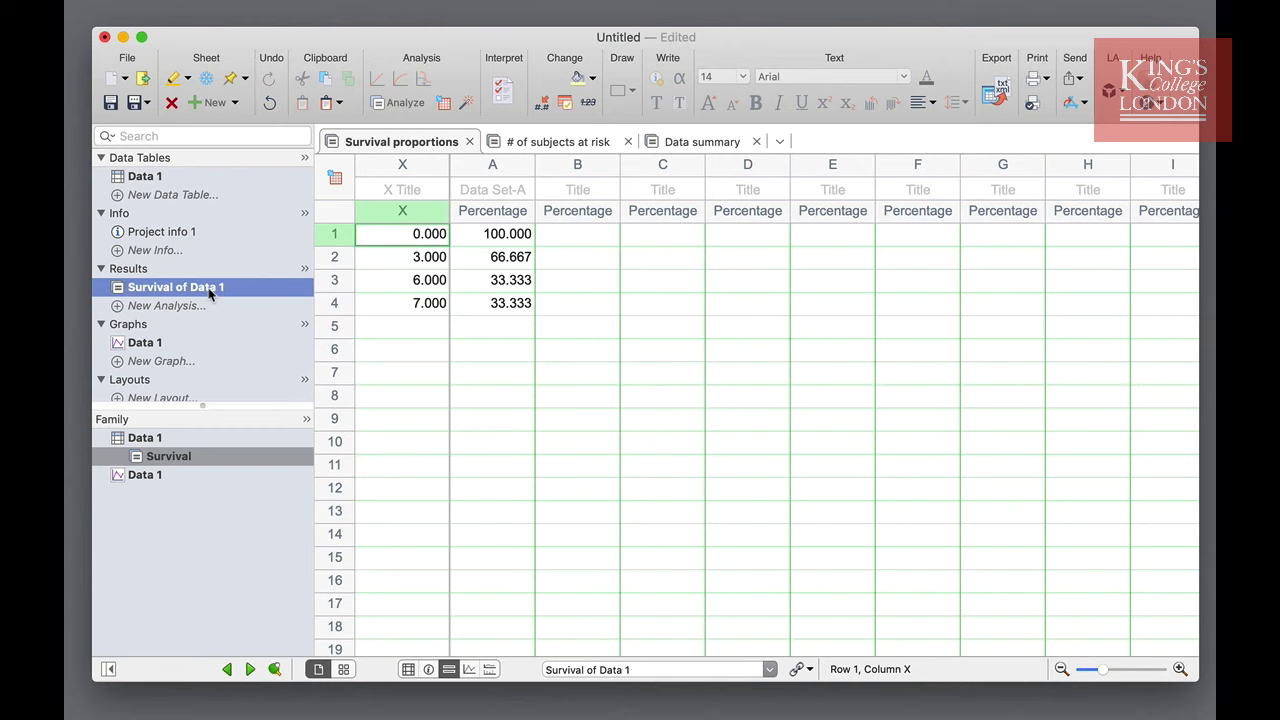
key(Down)
key(Down)
key(Down)
key(Down)
key(Down)
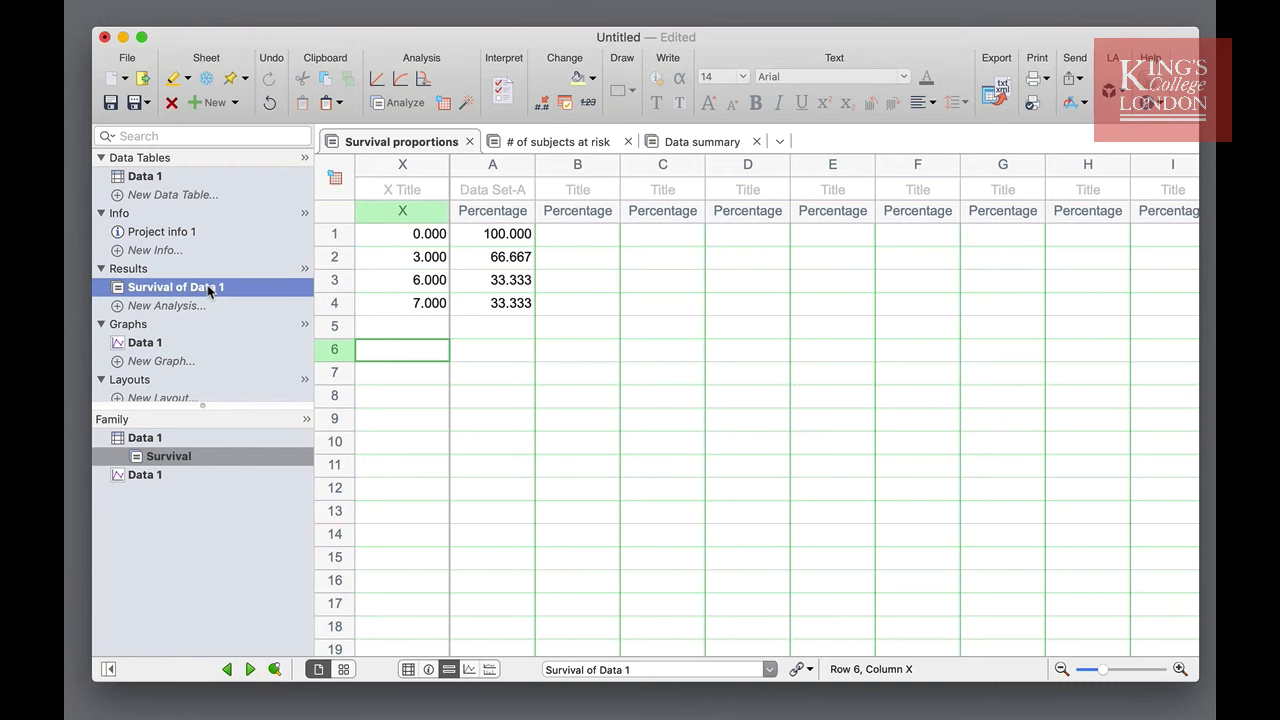
Step: Open the Data 1 graph and preview the Survival graph-type thumbnails
click(145, 343)
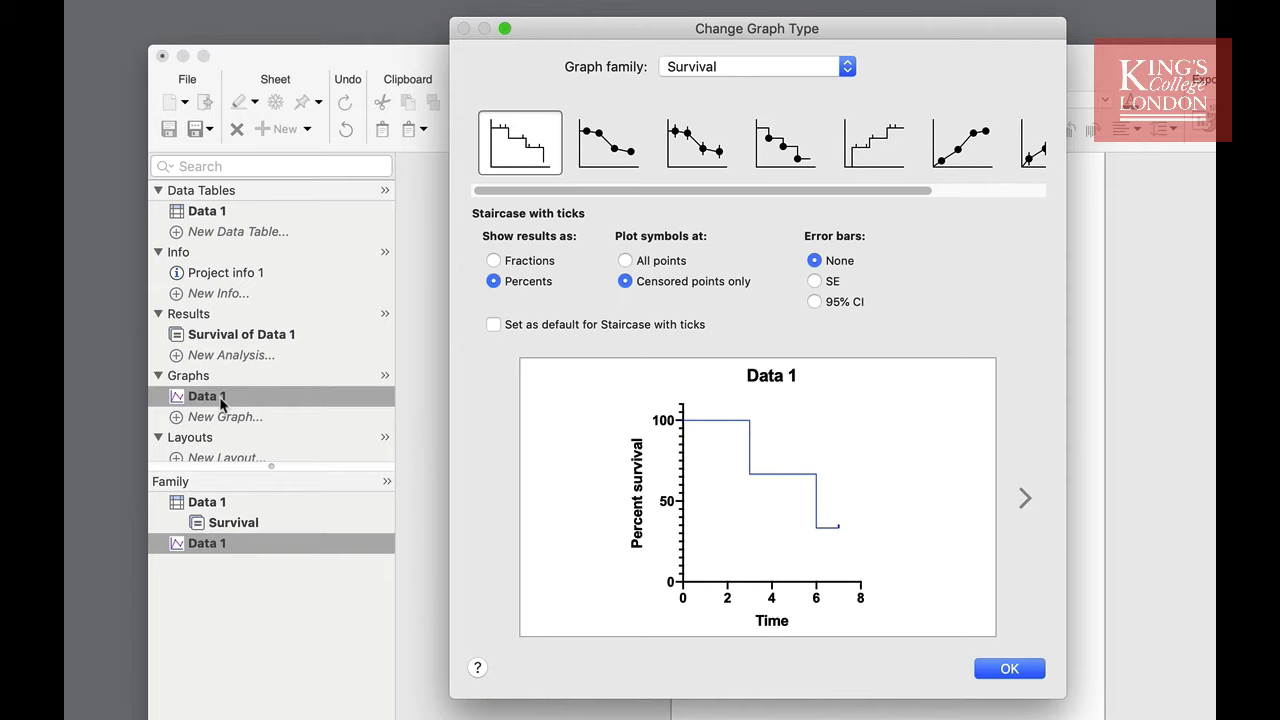
click(741, 67)
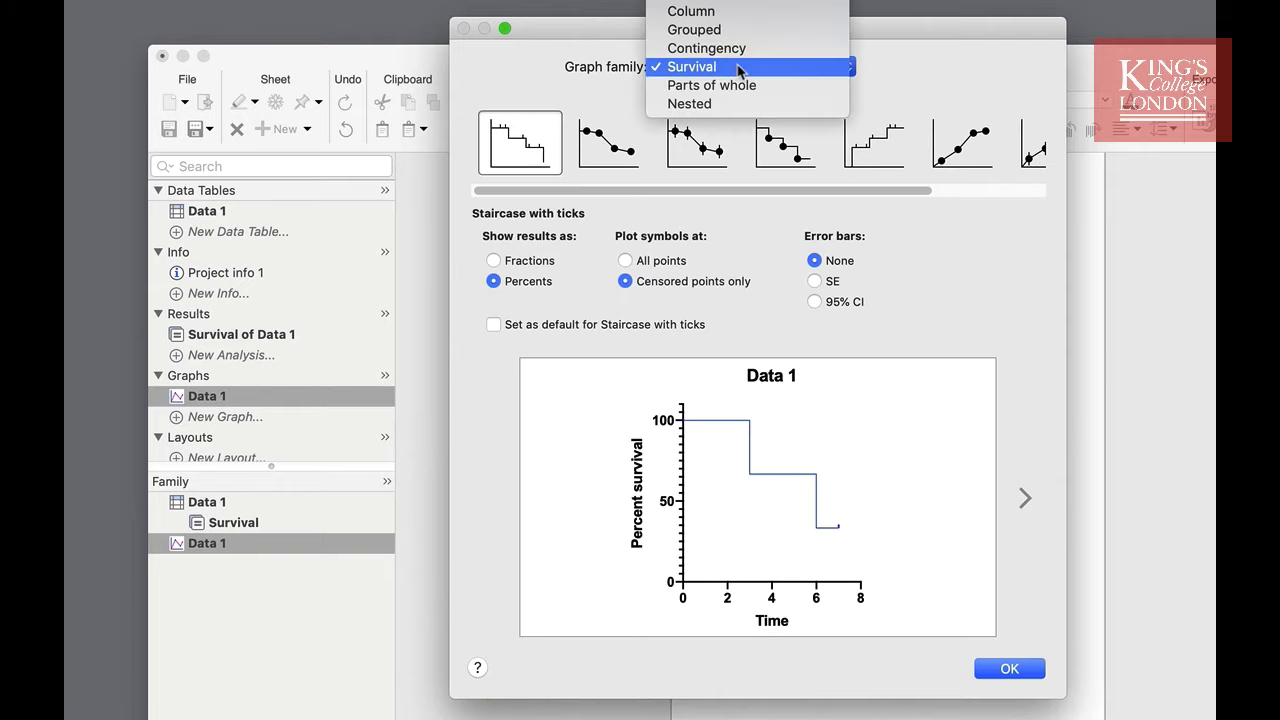
click(741, 67)
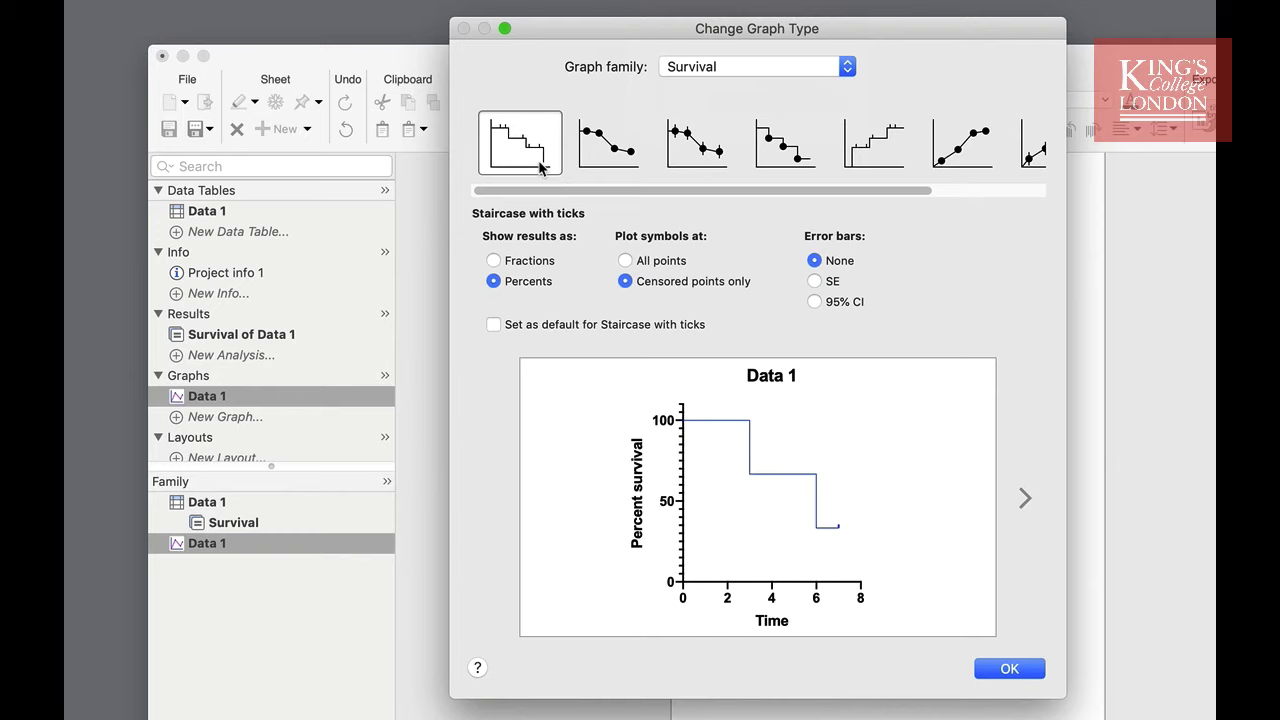
click(606, 163)
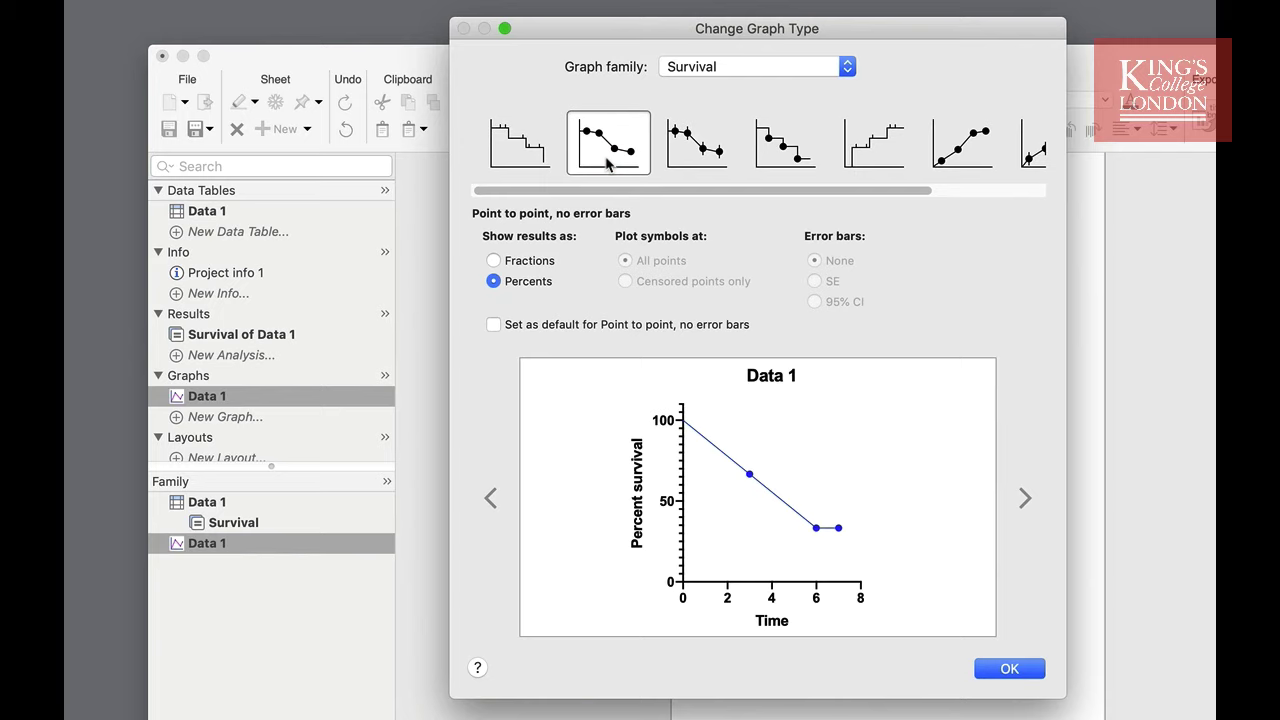
click(687, 158)
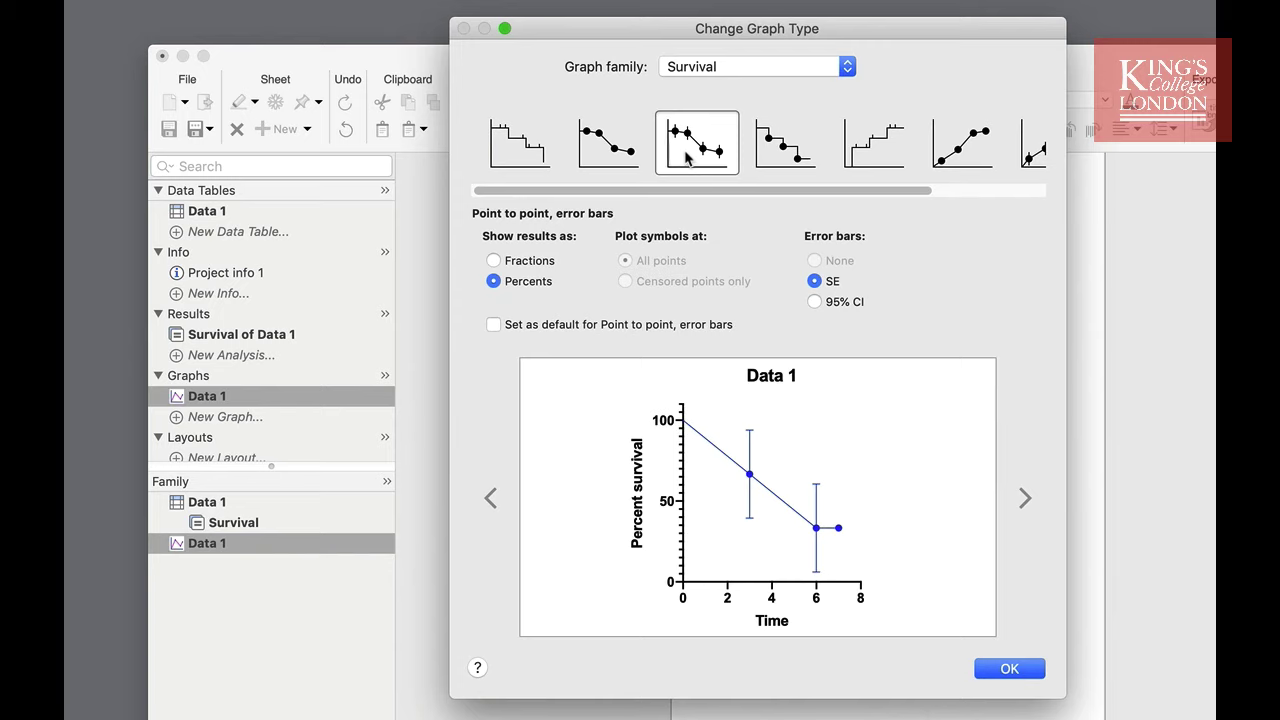
click(774, 163)
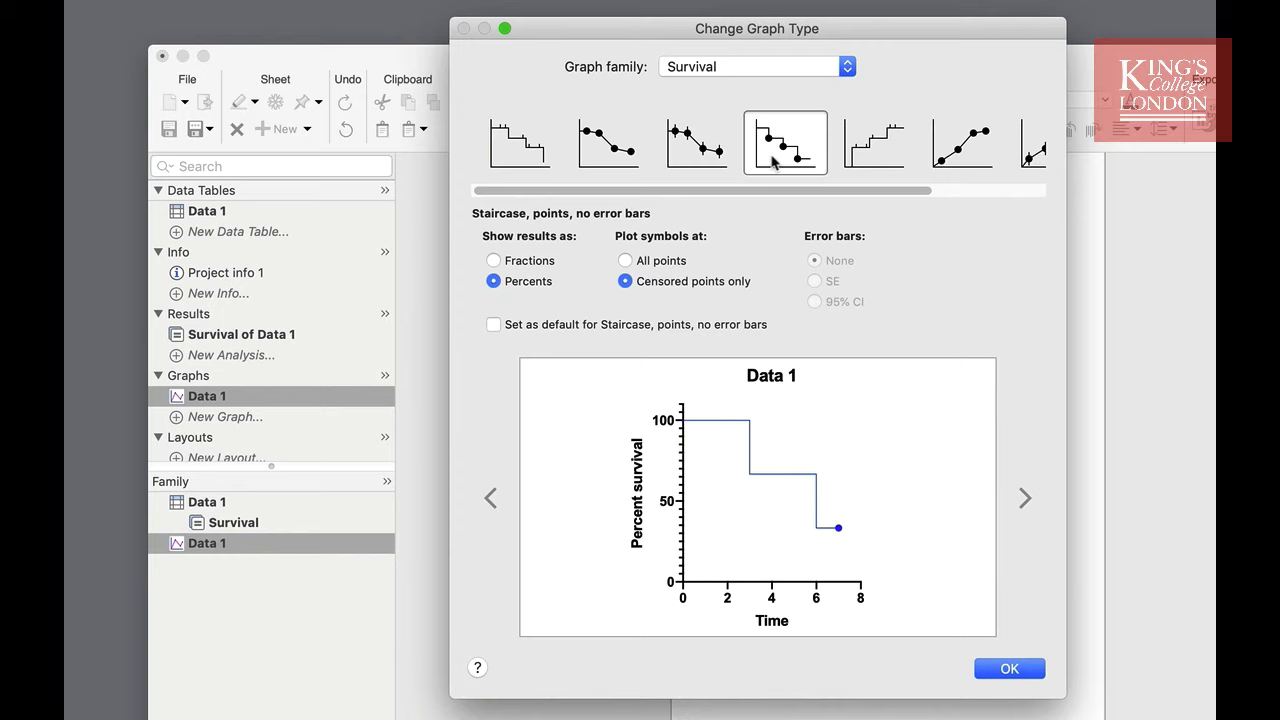
click(870, 158)
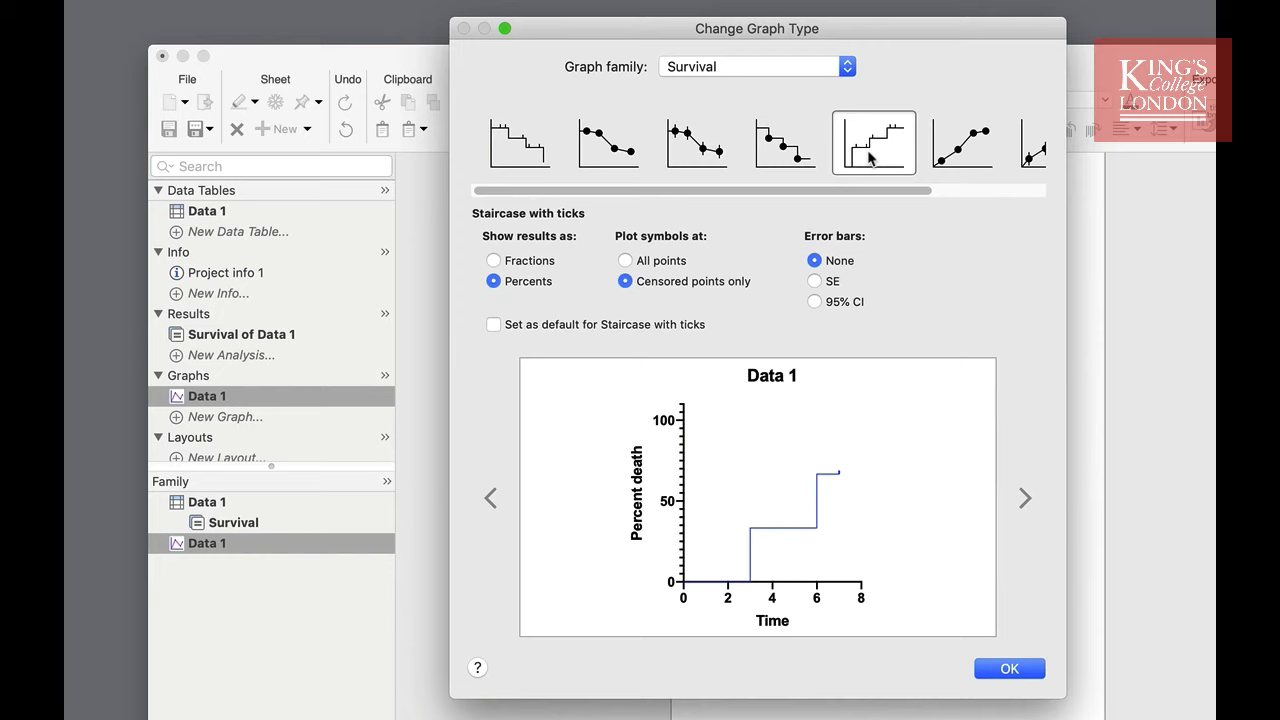
mouse_move(879, 189)
mouse_down()
mouse_move(1008, 186)
mouse_move(885, 190)
mouse_up()
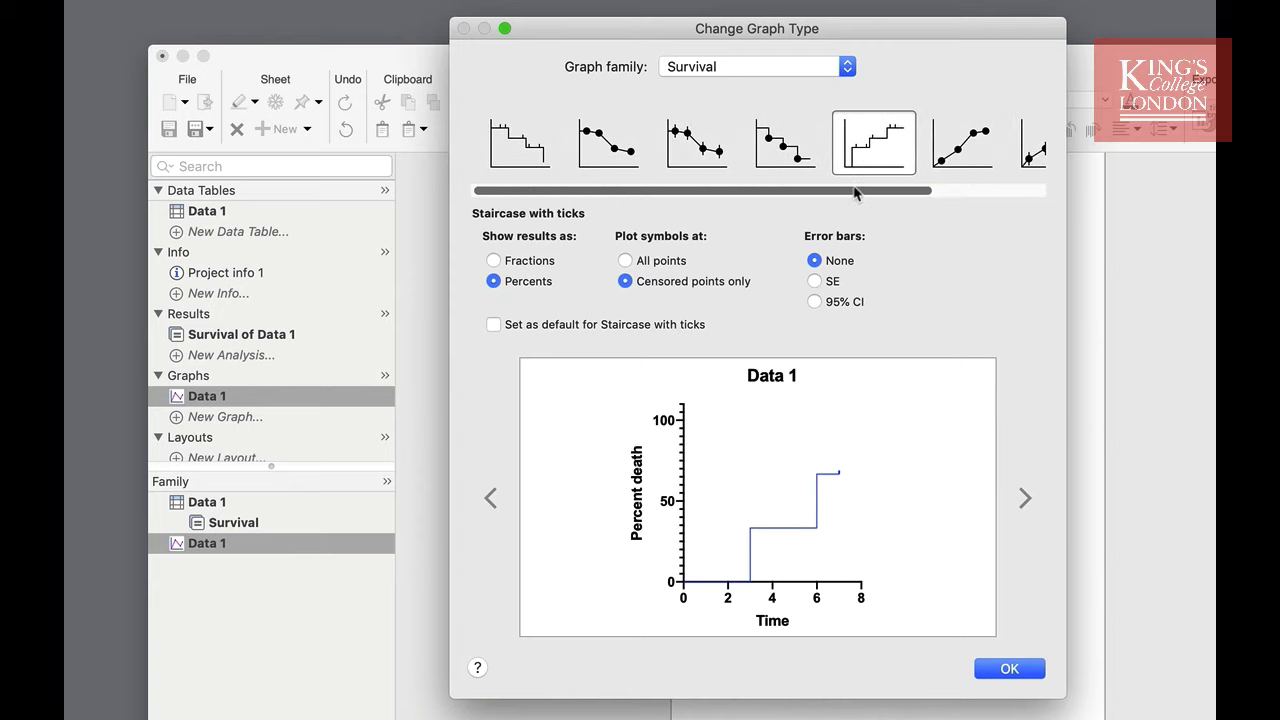
Step: Choose staircase with ticks, percents, all points and no error bars
click(522, 145)
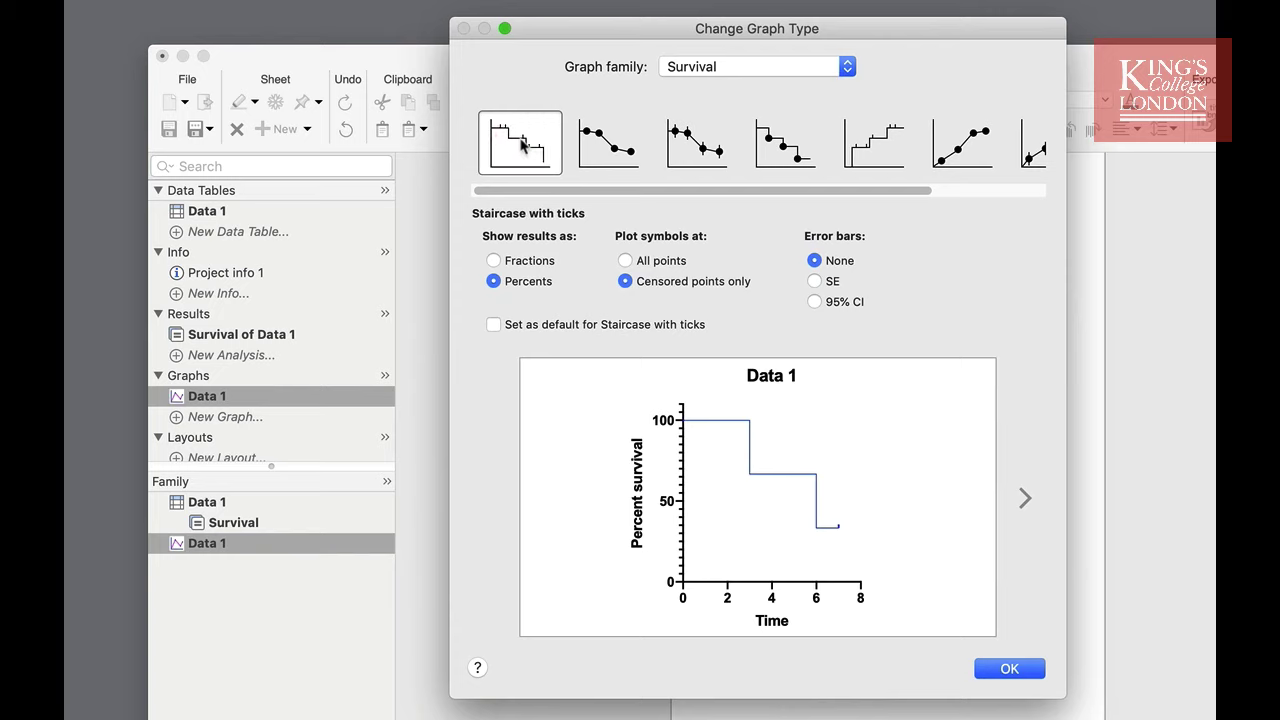
click(527, 284)
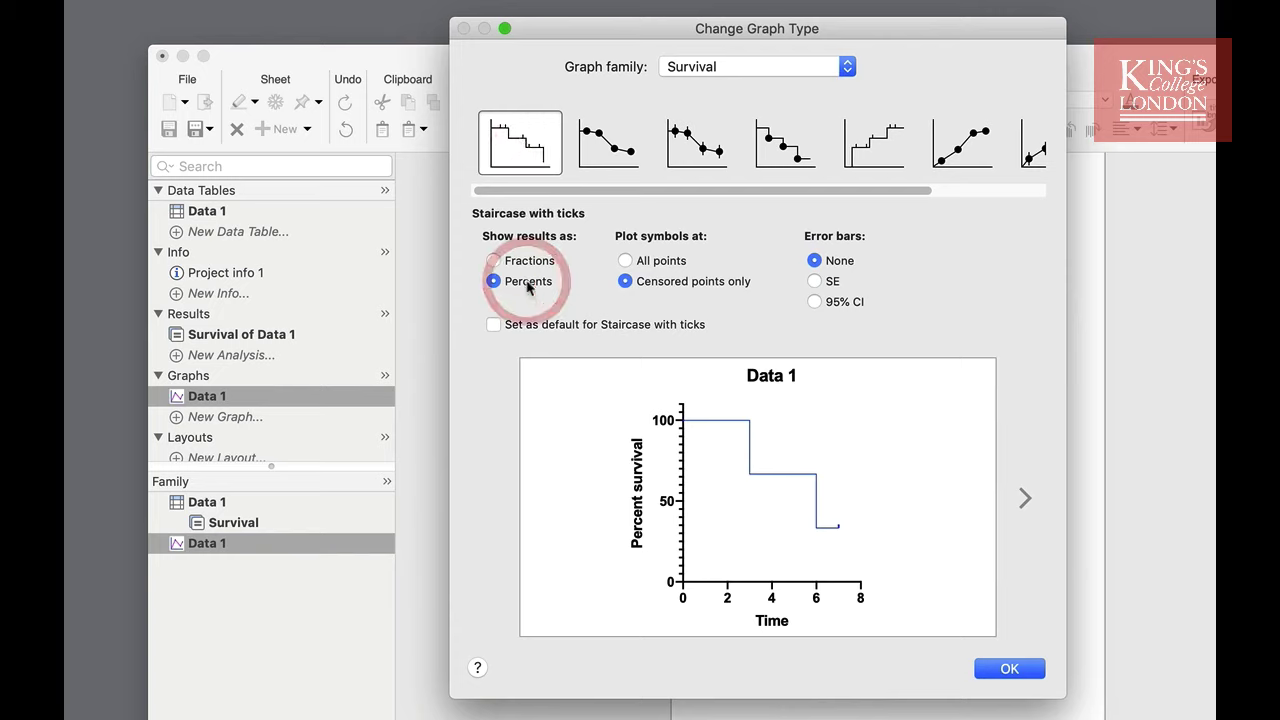
click(632, 262)
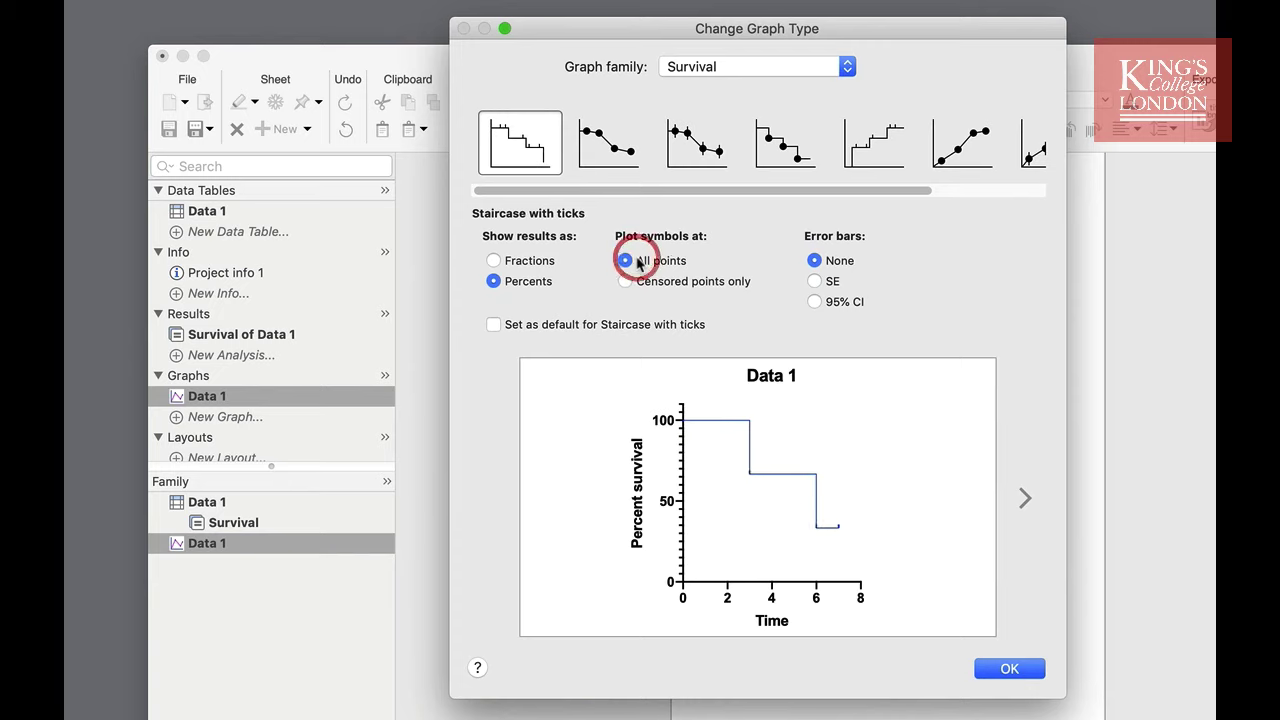
click(832, 283)
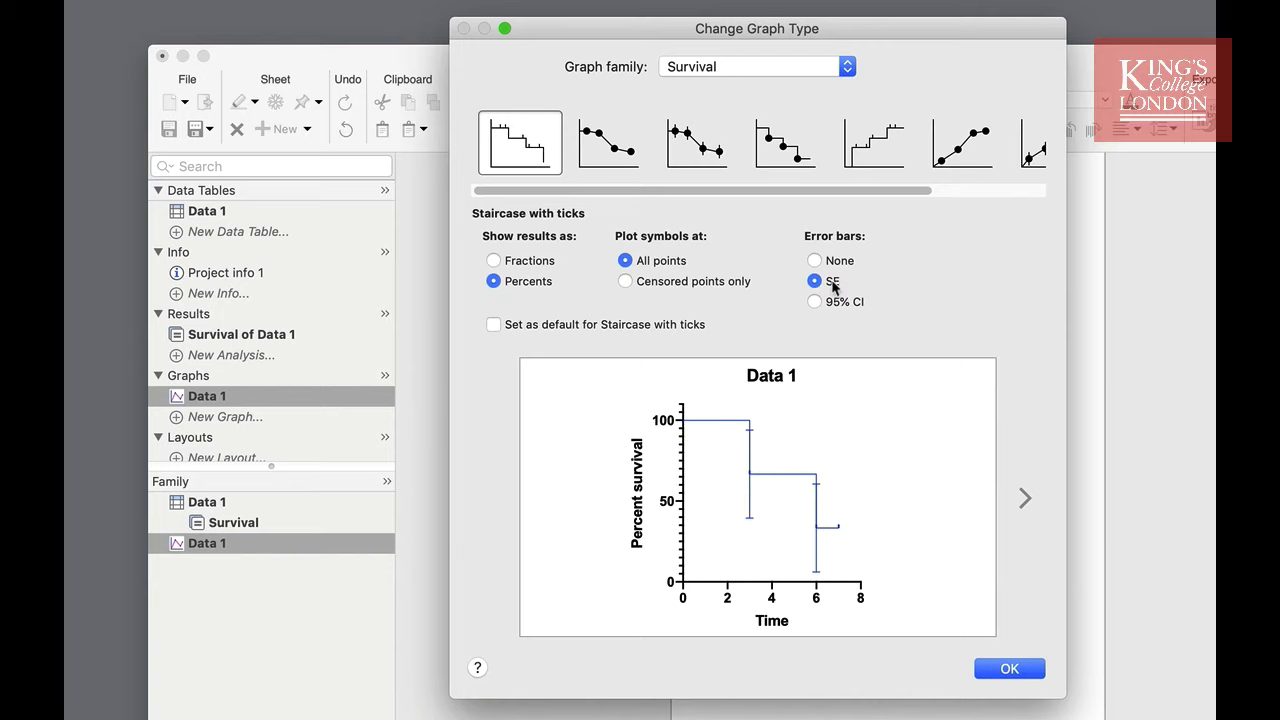
click(835, 304)
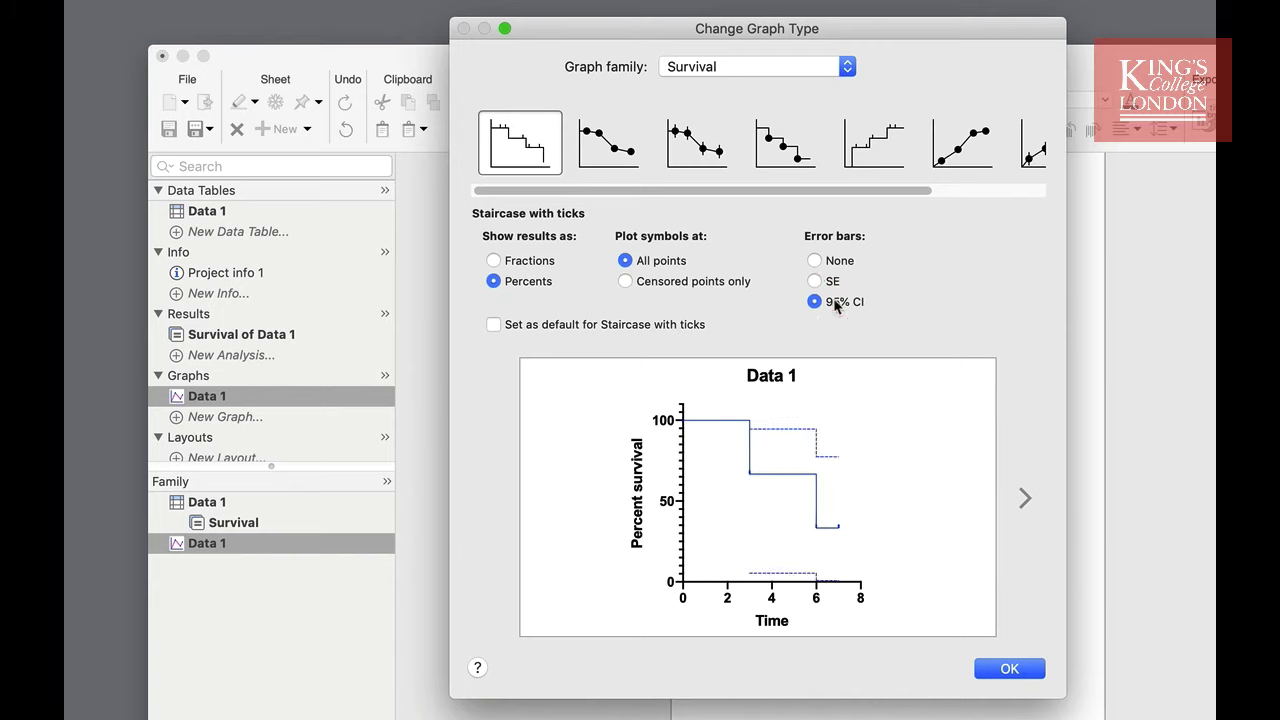
click(825, 263)
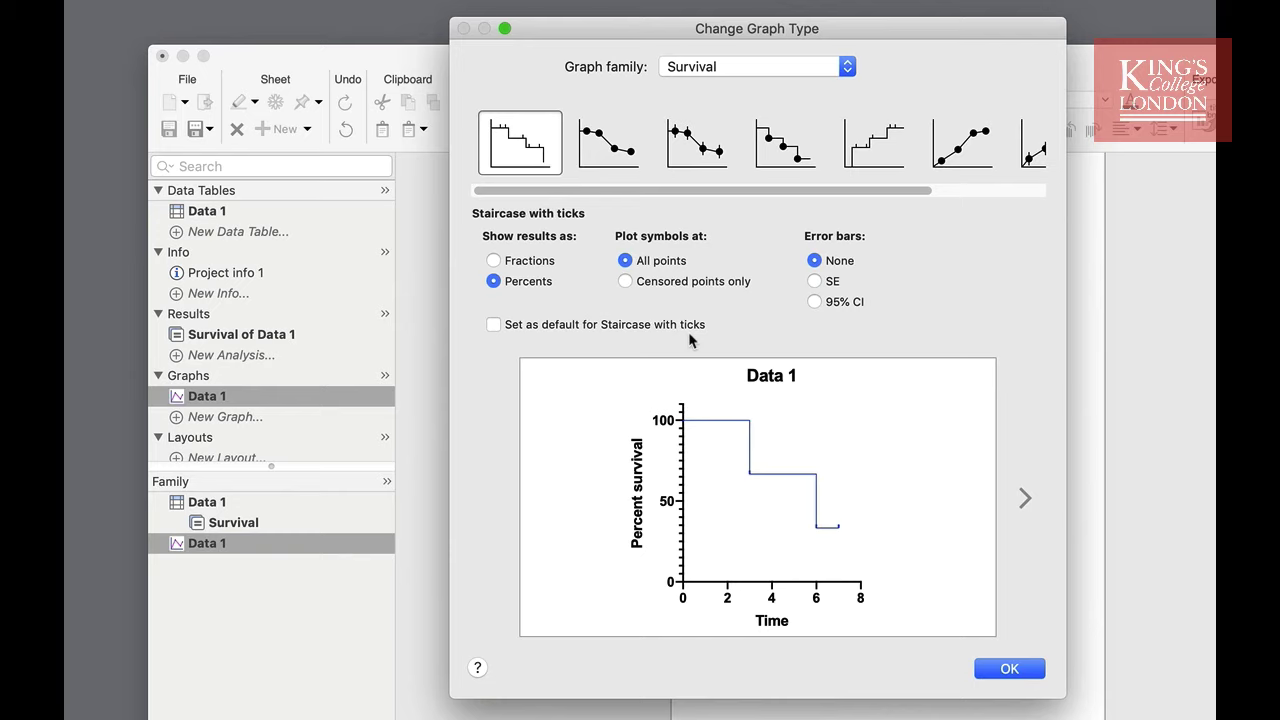
Step: Apply the percent-survival staircase graph type to the Data 1 graph
click(1009, 668)
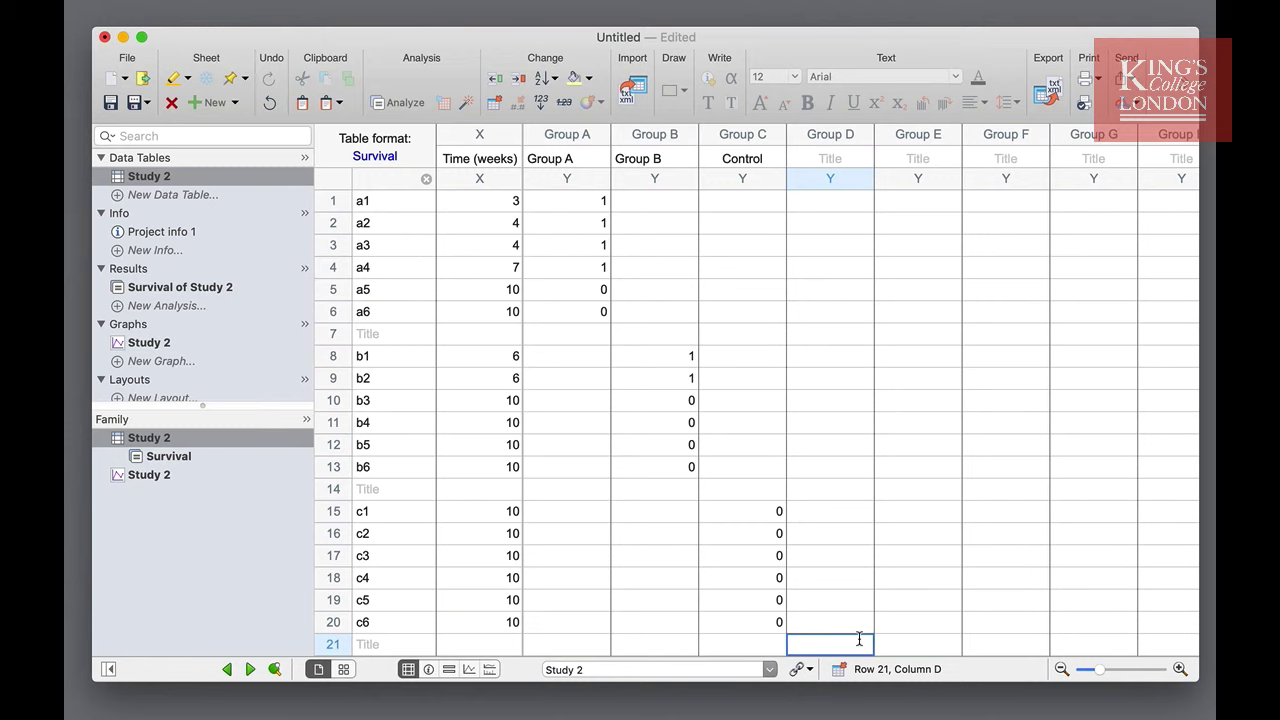
Step: Start editing the empty Group D cell in row 21 of the Study 2 table
double_click(848, 645)
Step: Show the Survival of Study 2 proportions for Group A, Group B and Control
click(212, 288)
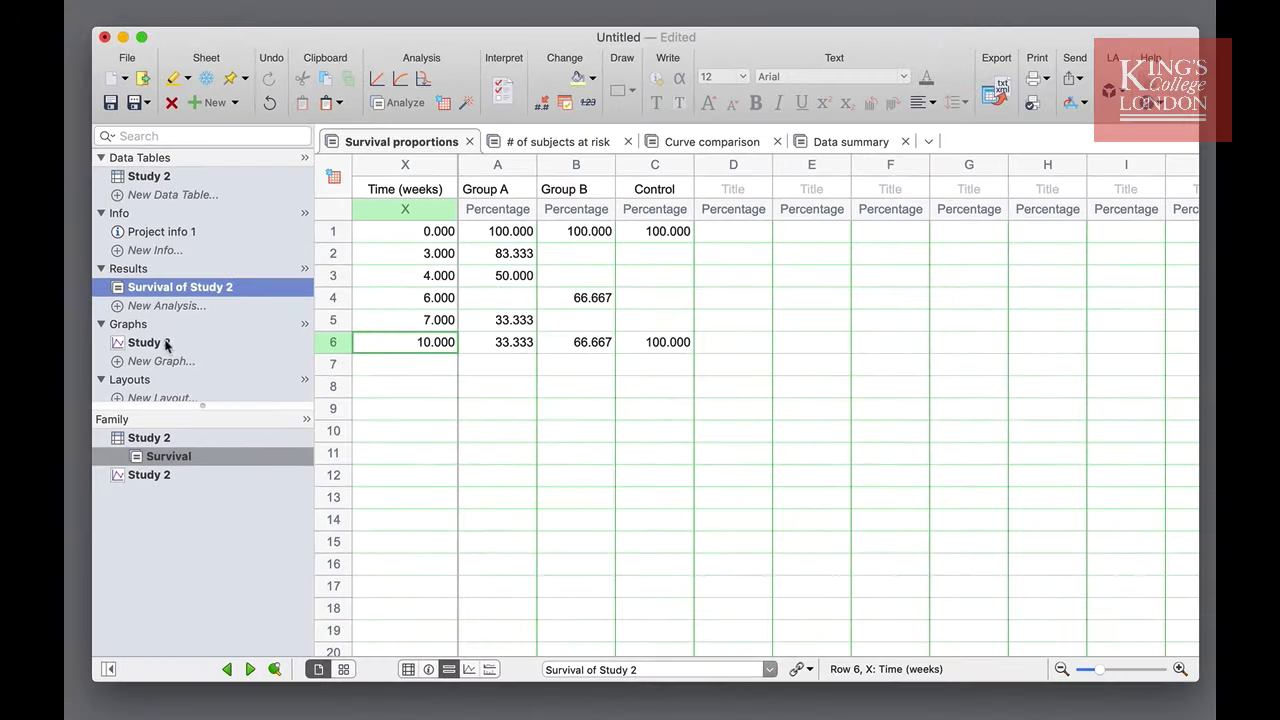
Step: Open the Study 2 graph of Group A, Group B and Control staircase curves
click(141, 389)
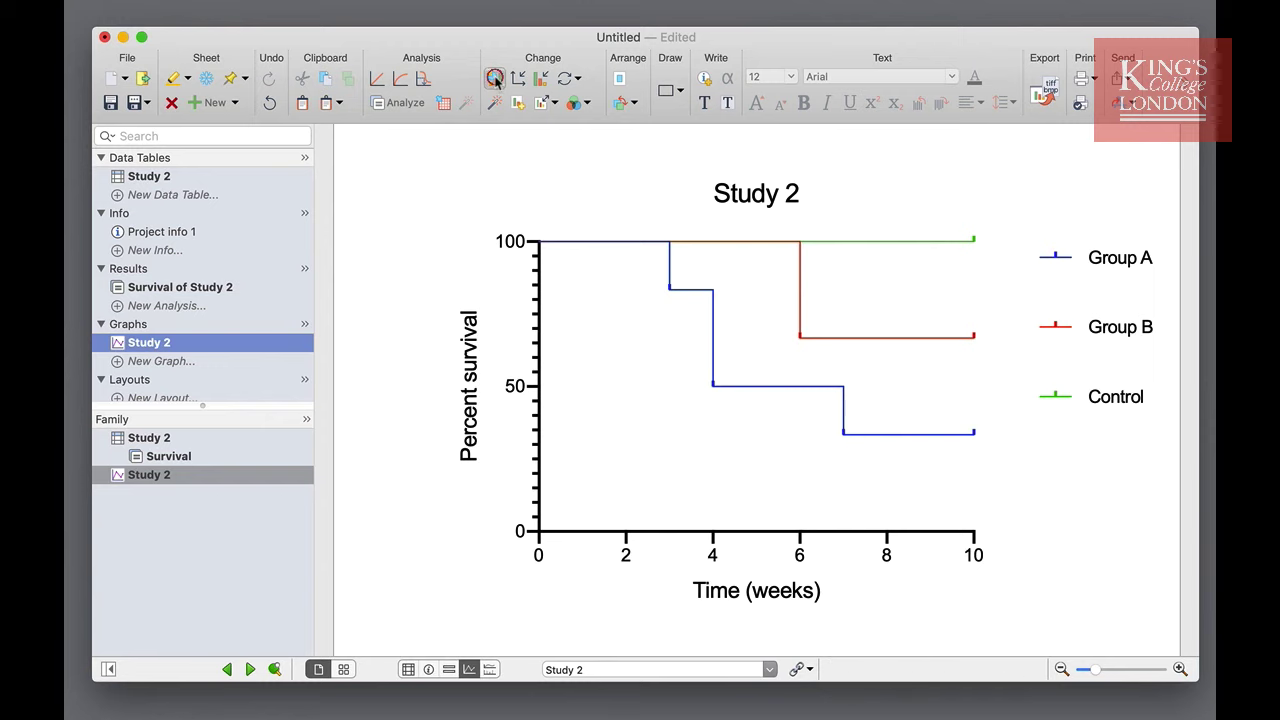
Step: Set the Study 2 graph's error bars to SE after previewing 95% CI
click(495, 80)
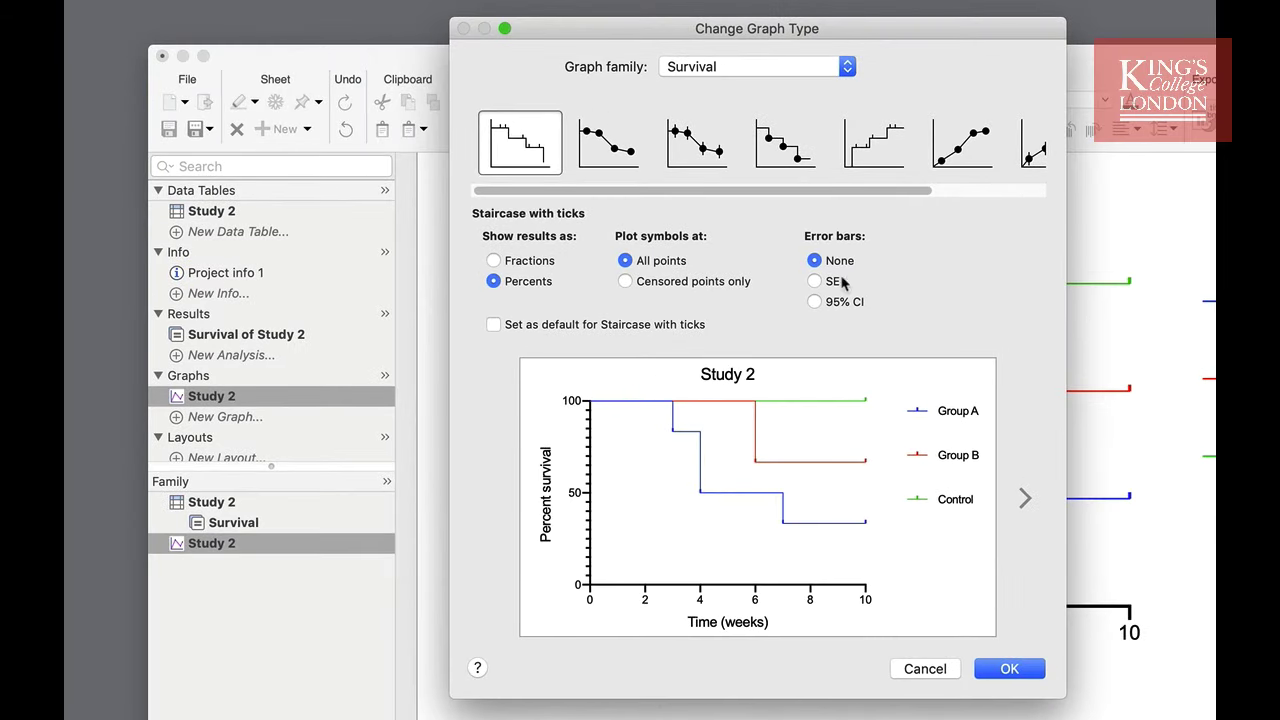
click(830, 283)
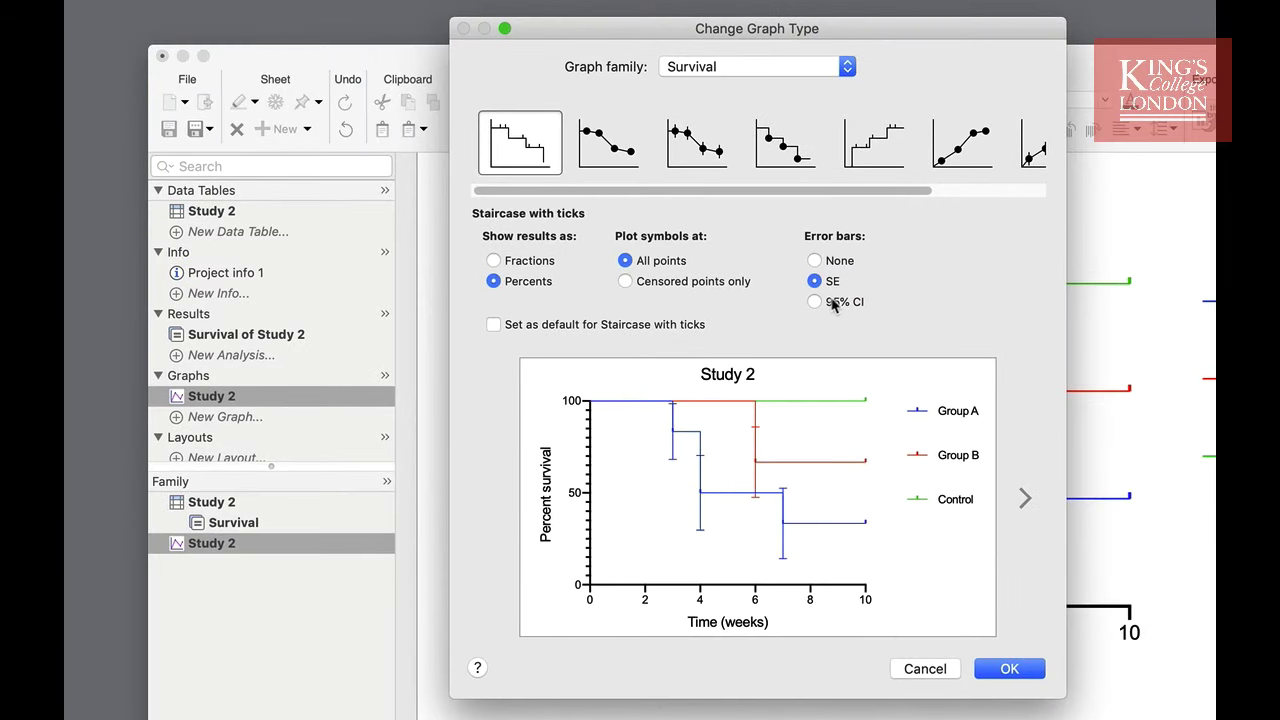
click(833, 303)
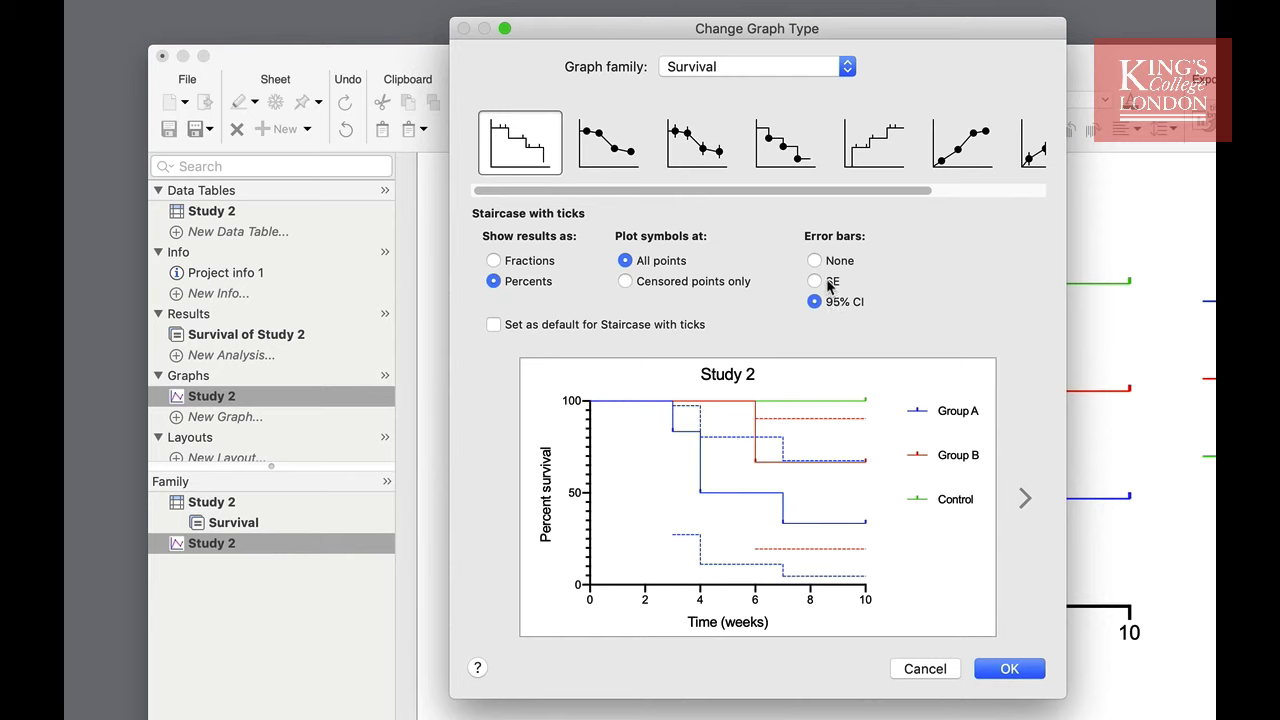
click(829, 284)
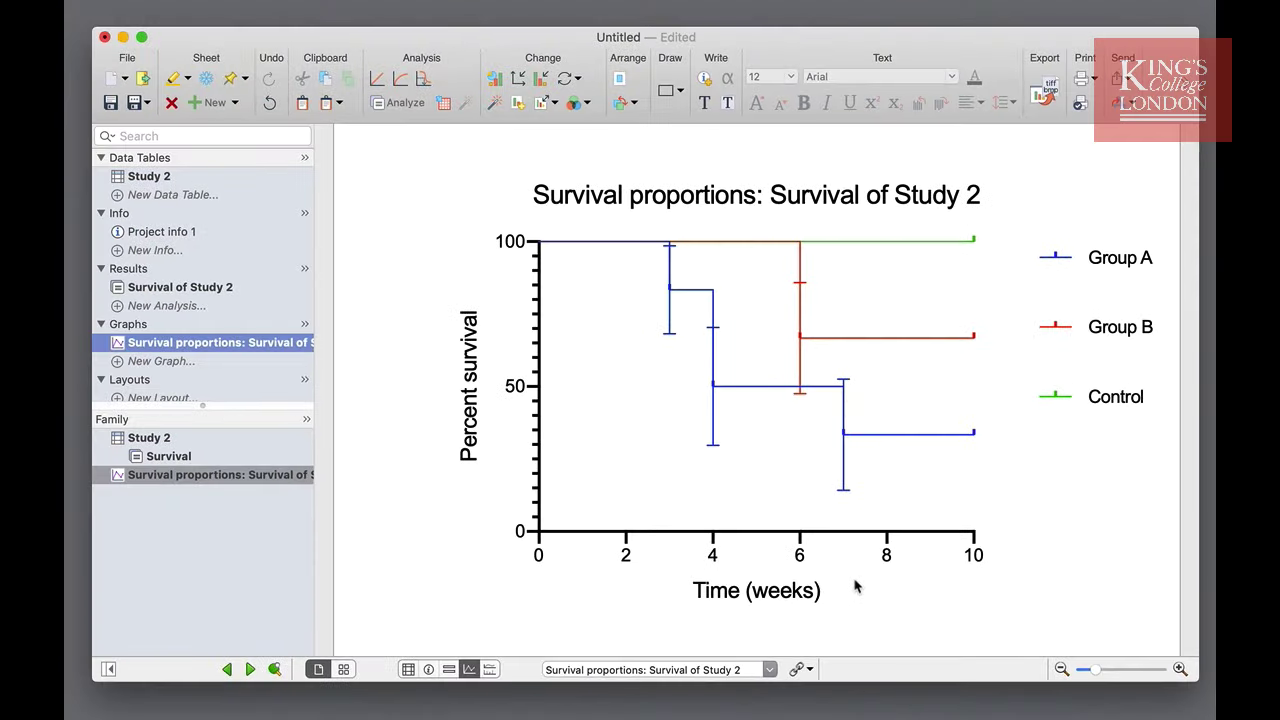
Step: Open the Survival of Study 2 results and view the number of subjects at risk
click(190, 288)
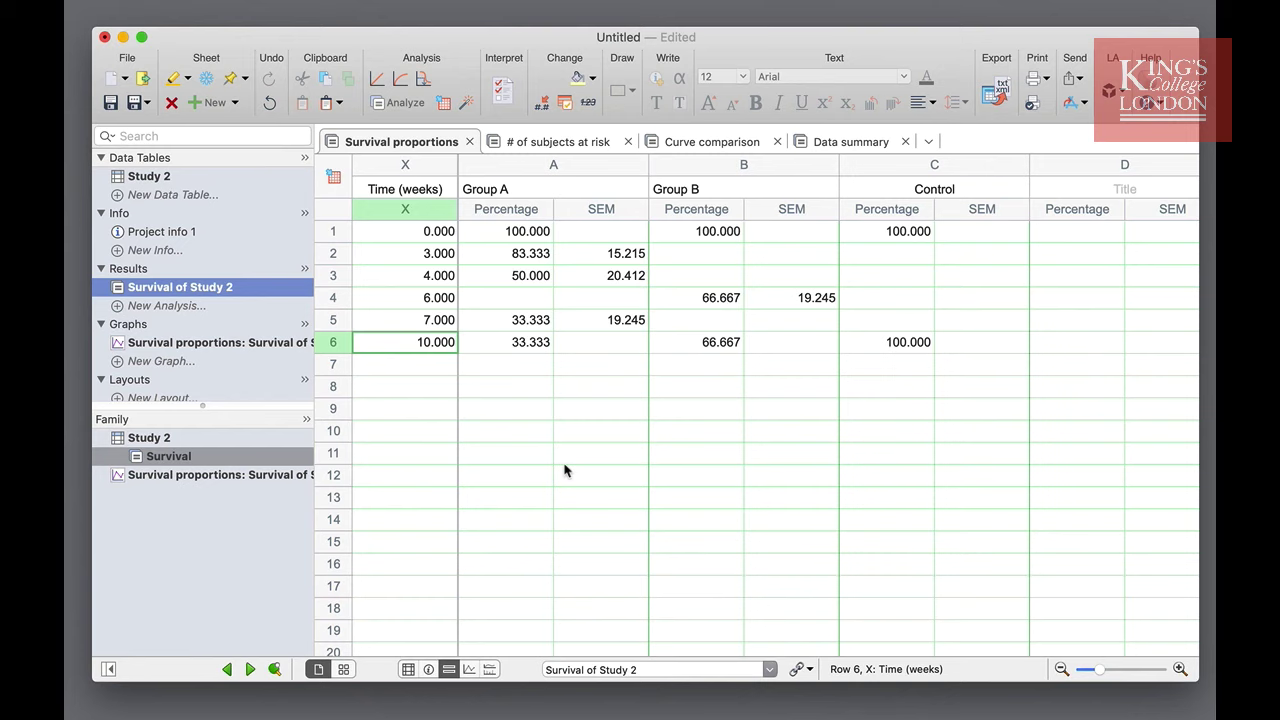
click(569, 145)
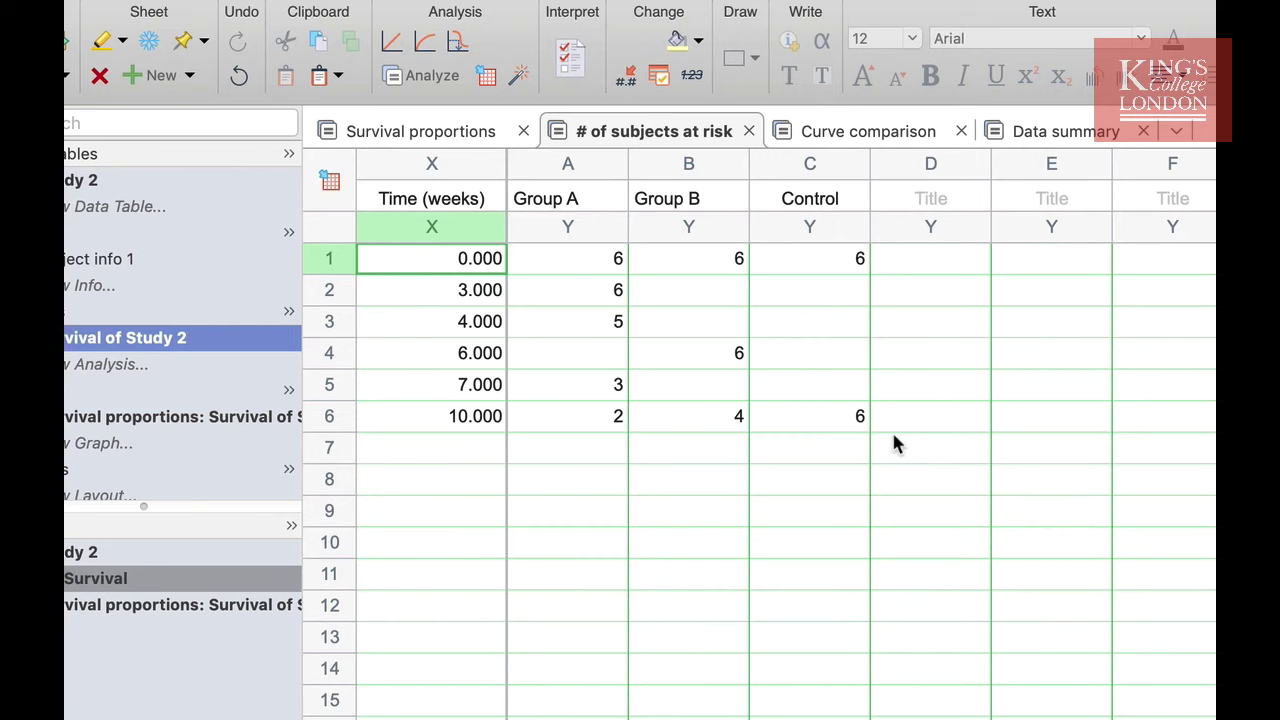
Step: Review the curve comparison statistics (trend P 0.0118), then return to the Study 2 data table
click(897, 134)
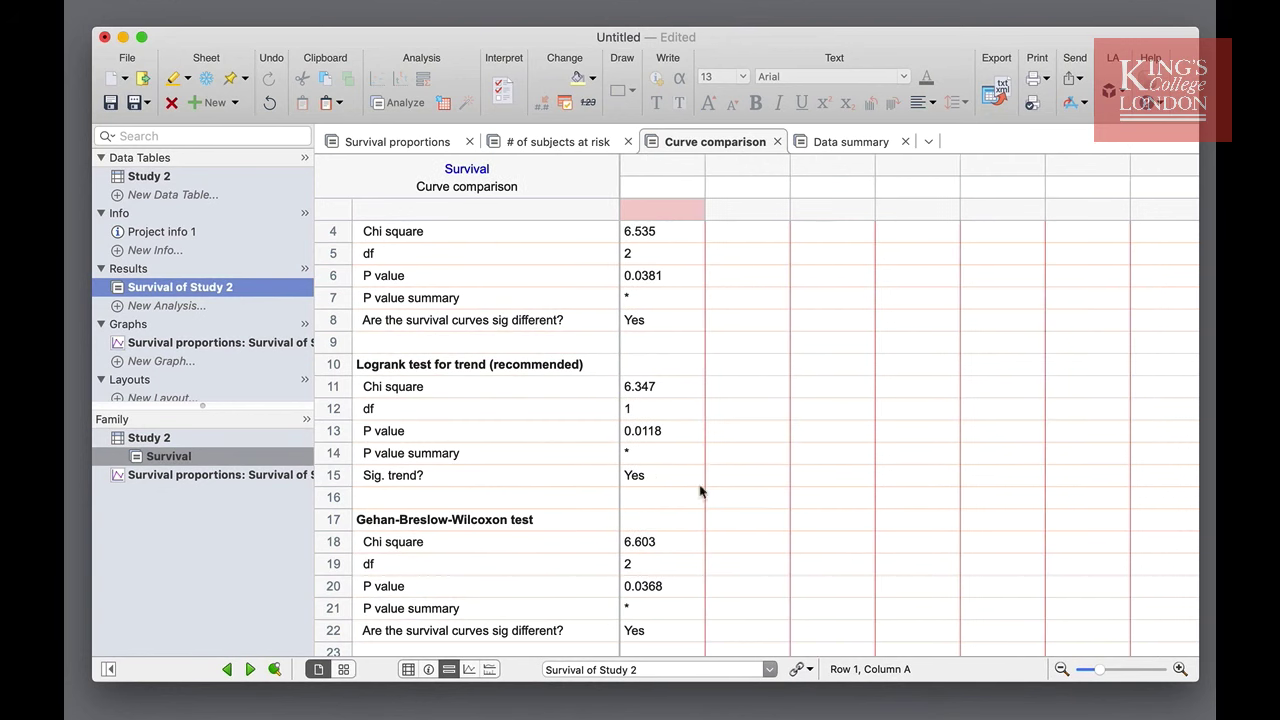
click(180, 178)
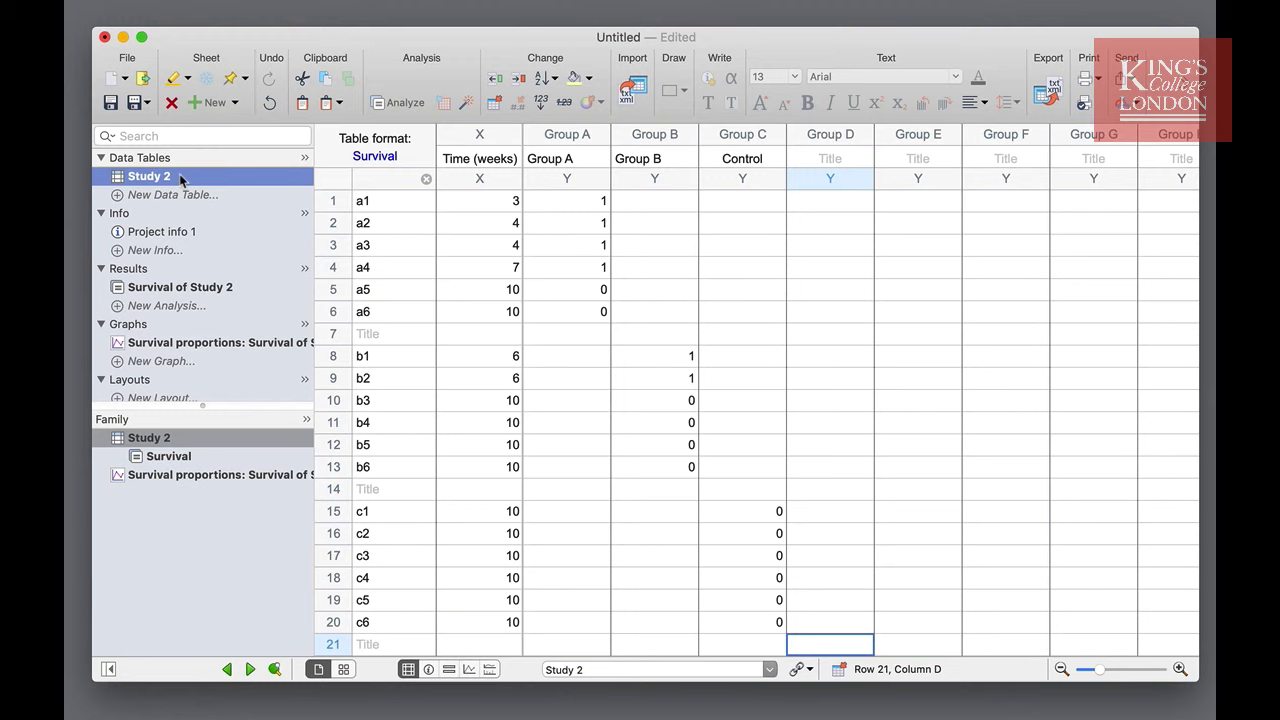
Step: Exclude every Group B value in Study 2 so they appear italicised with asterisks
click(659, 140)
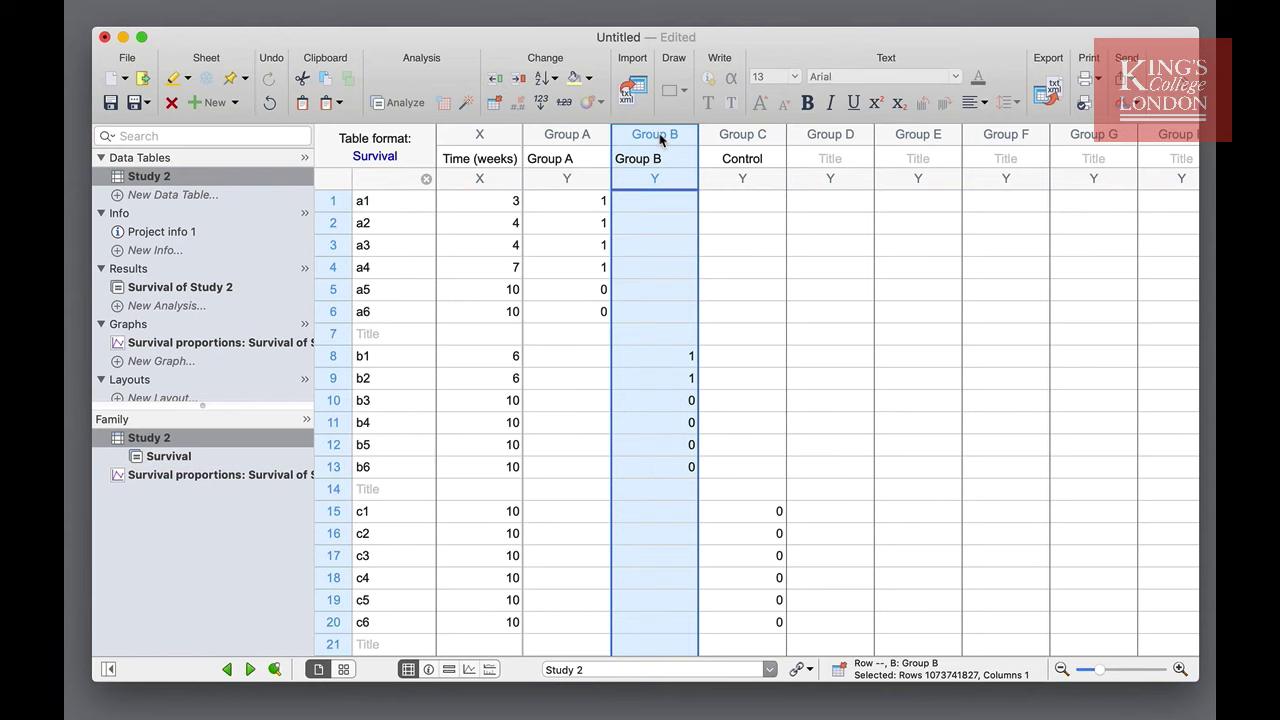
right_click(661, 362)
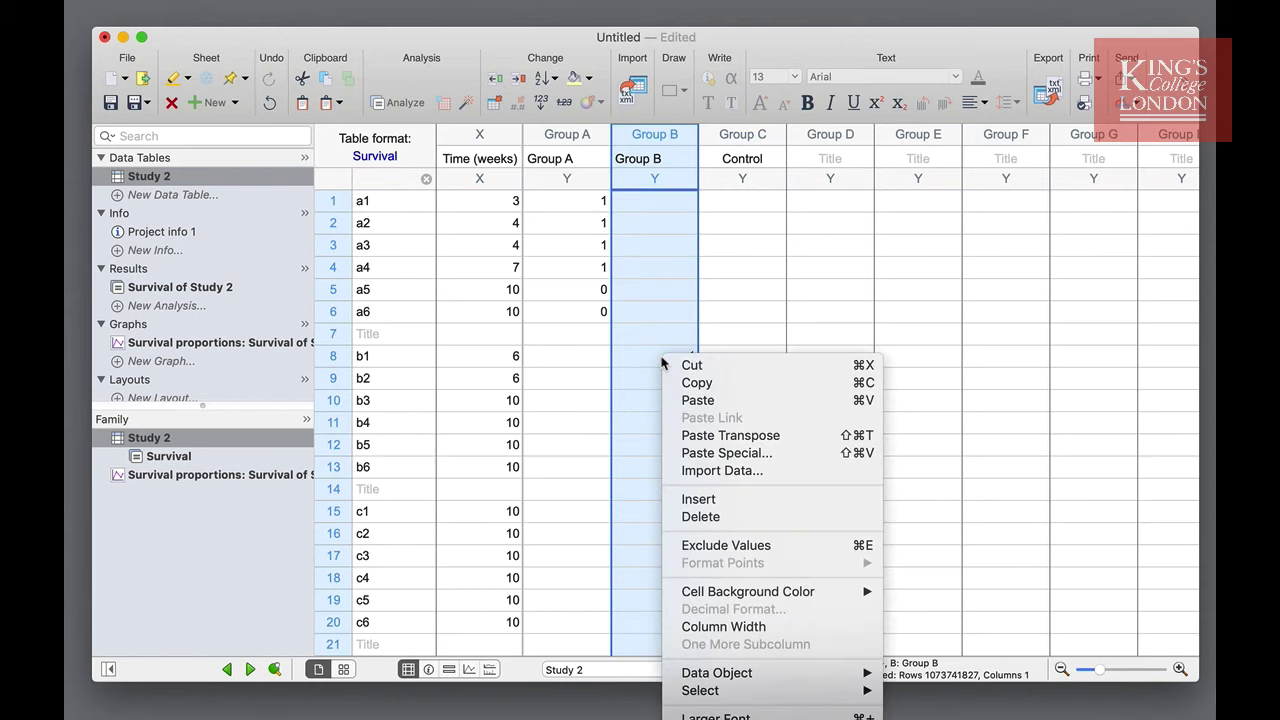
click(695, 546)
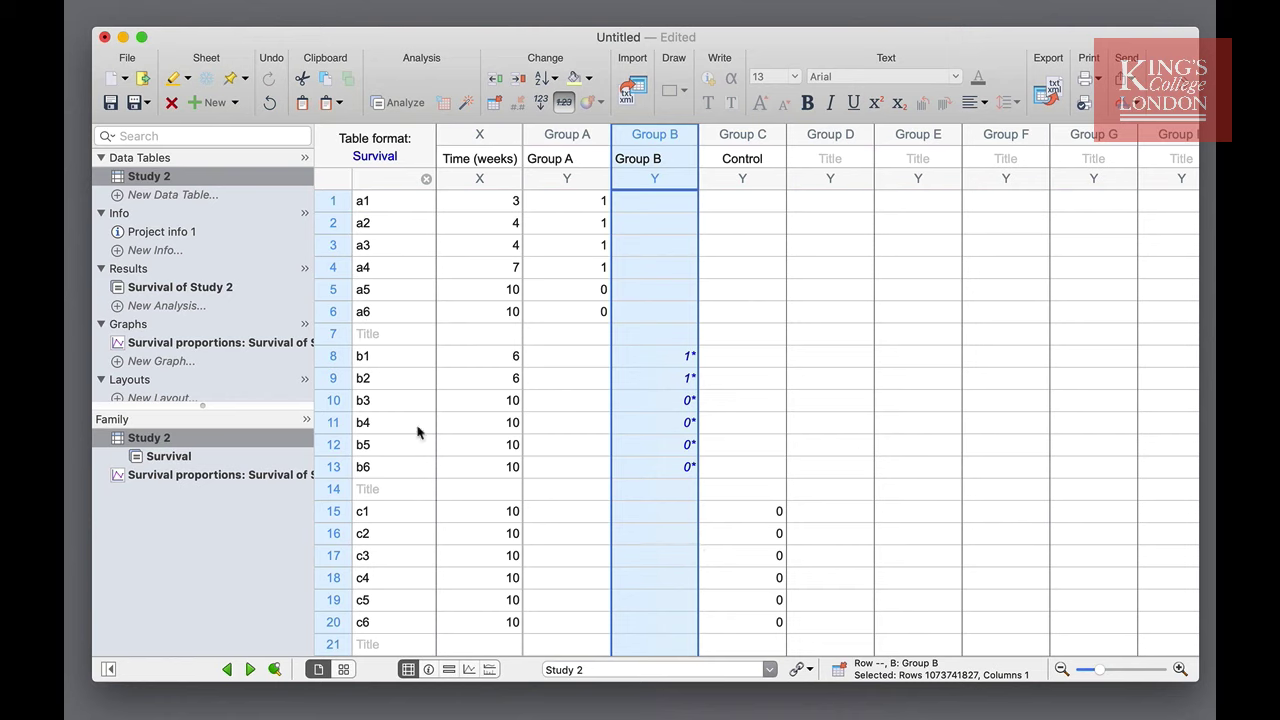
Step: Check the graph without Group B and the new log-rank P 0.0185 and Gehan-Breslow-Wilcoxon P 0.0209
click(257, 344)
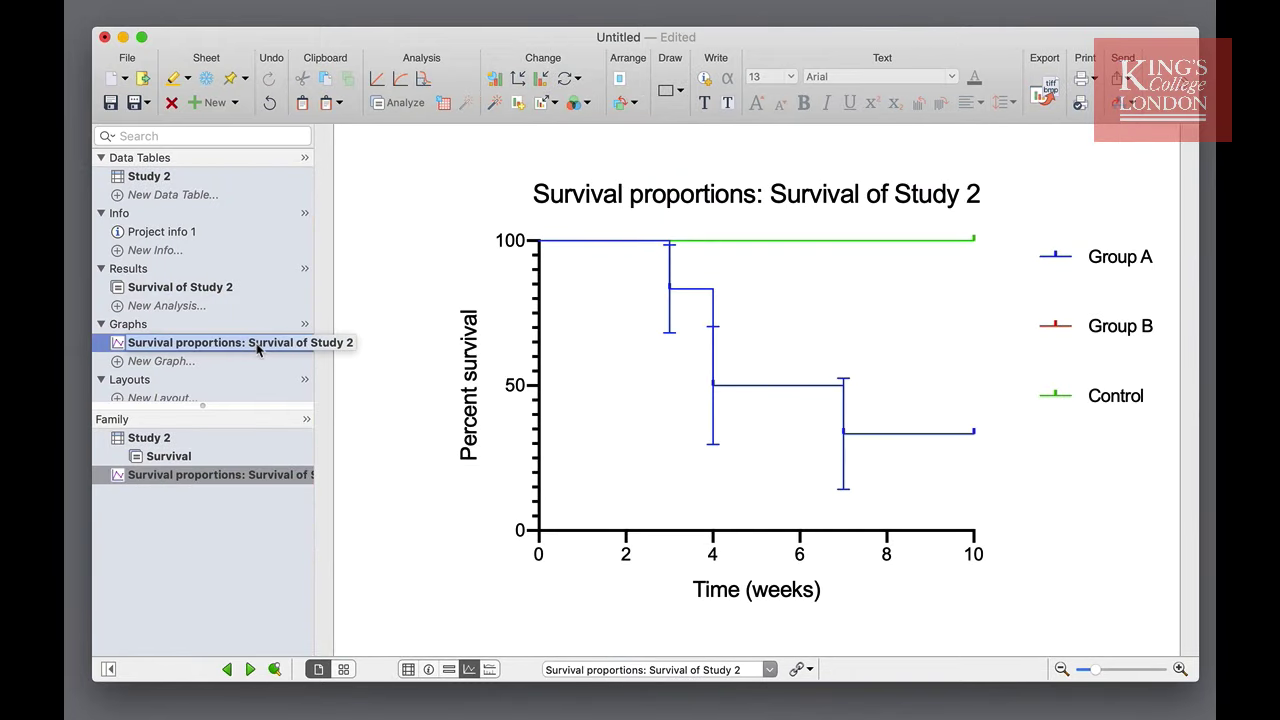
click(213, 289)
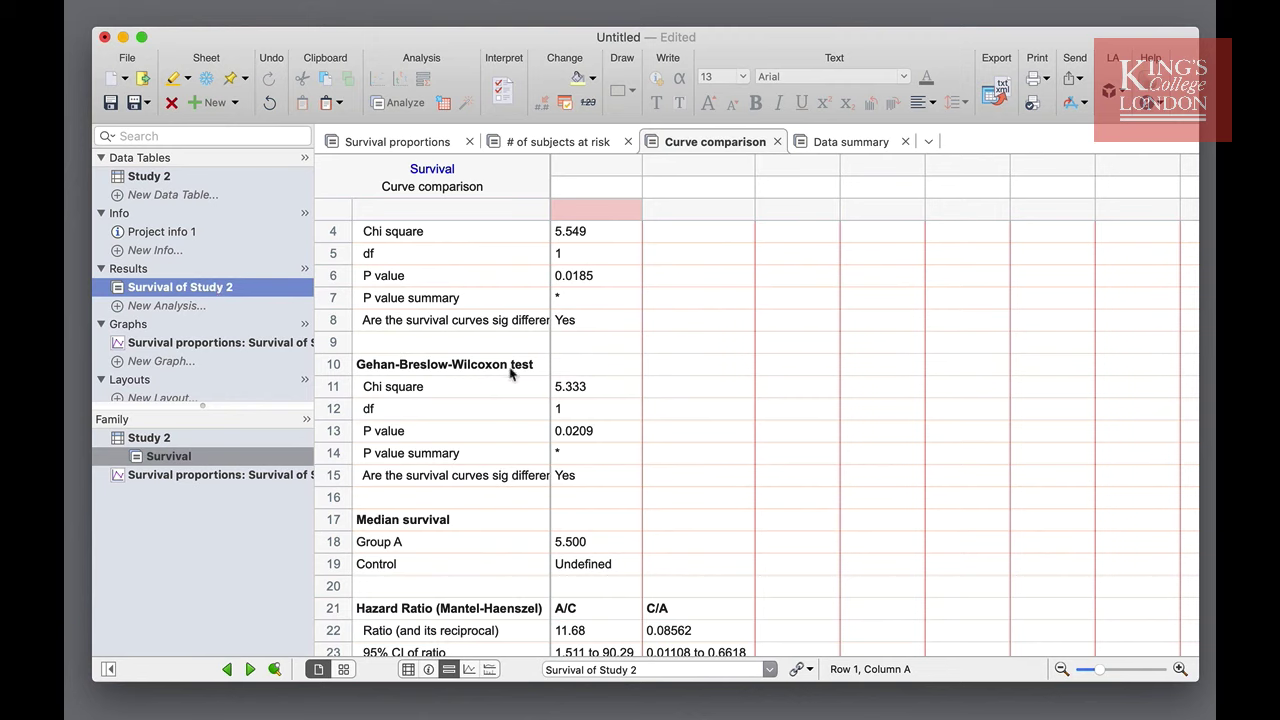
scroll(510, 372, down, 3)
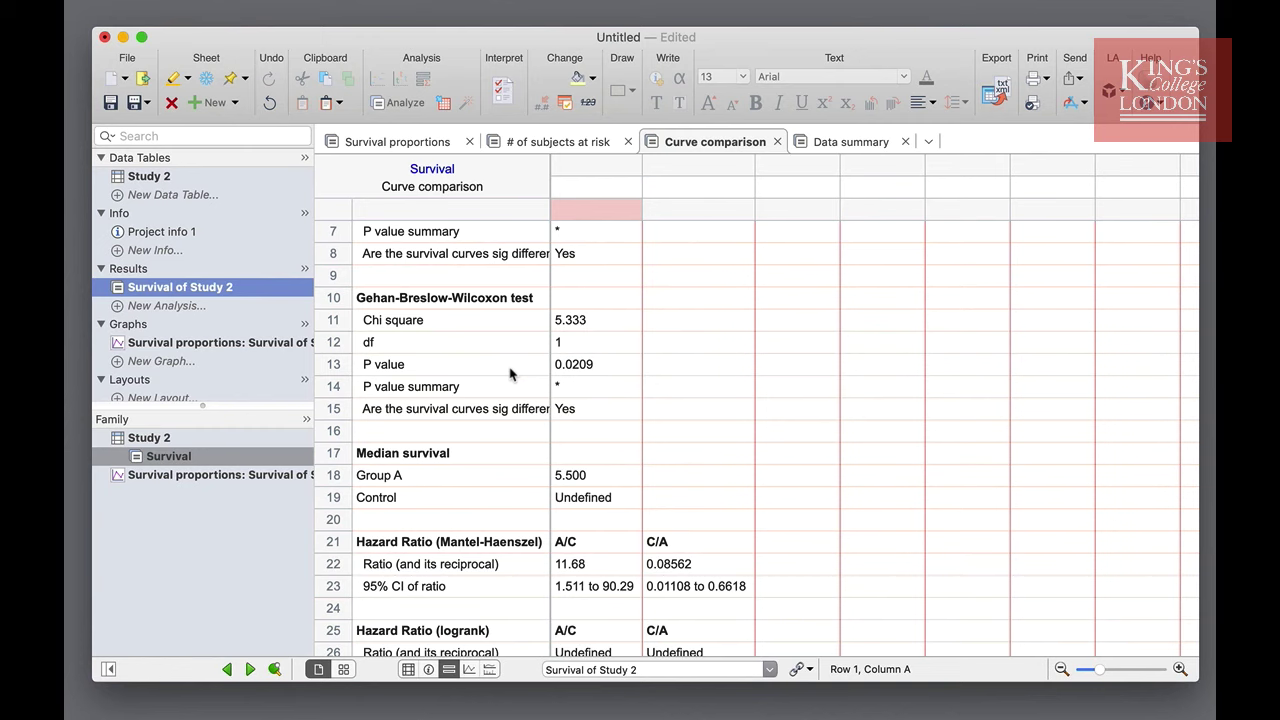
scroll(510, 374, down, 5)
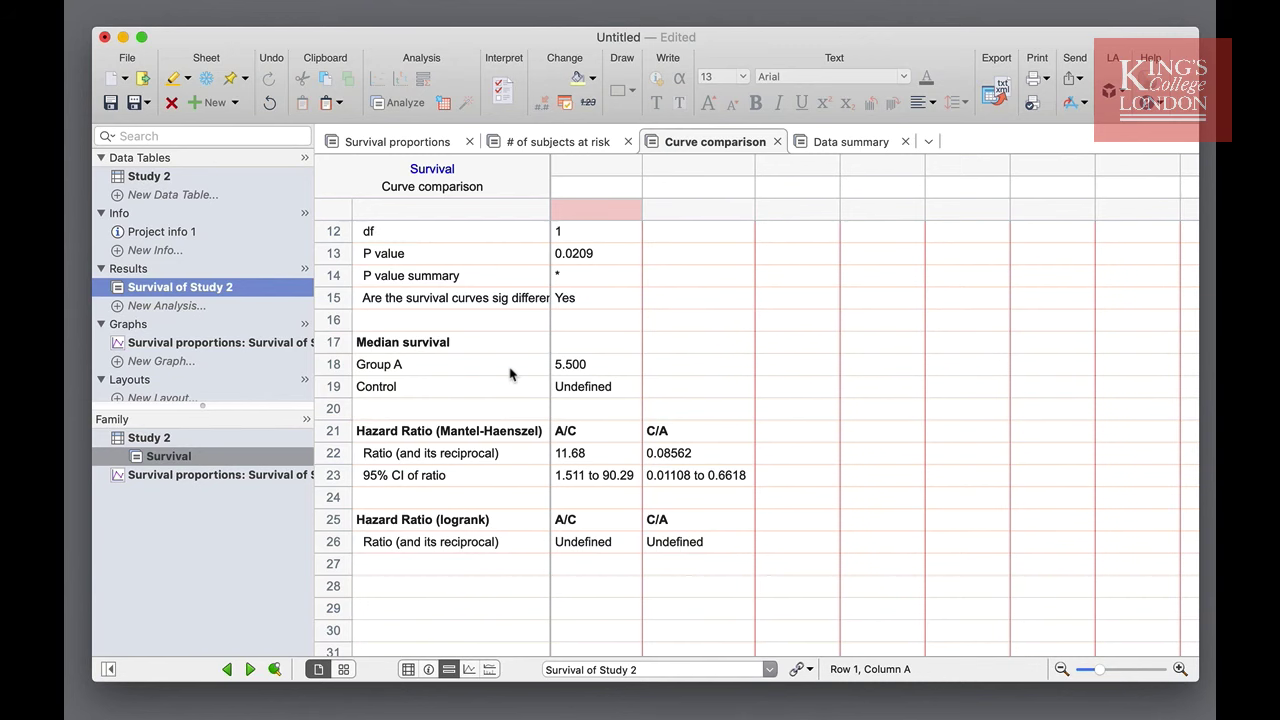
scroll(483, 412, up, 10)
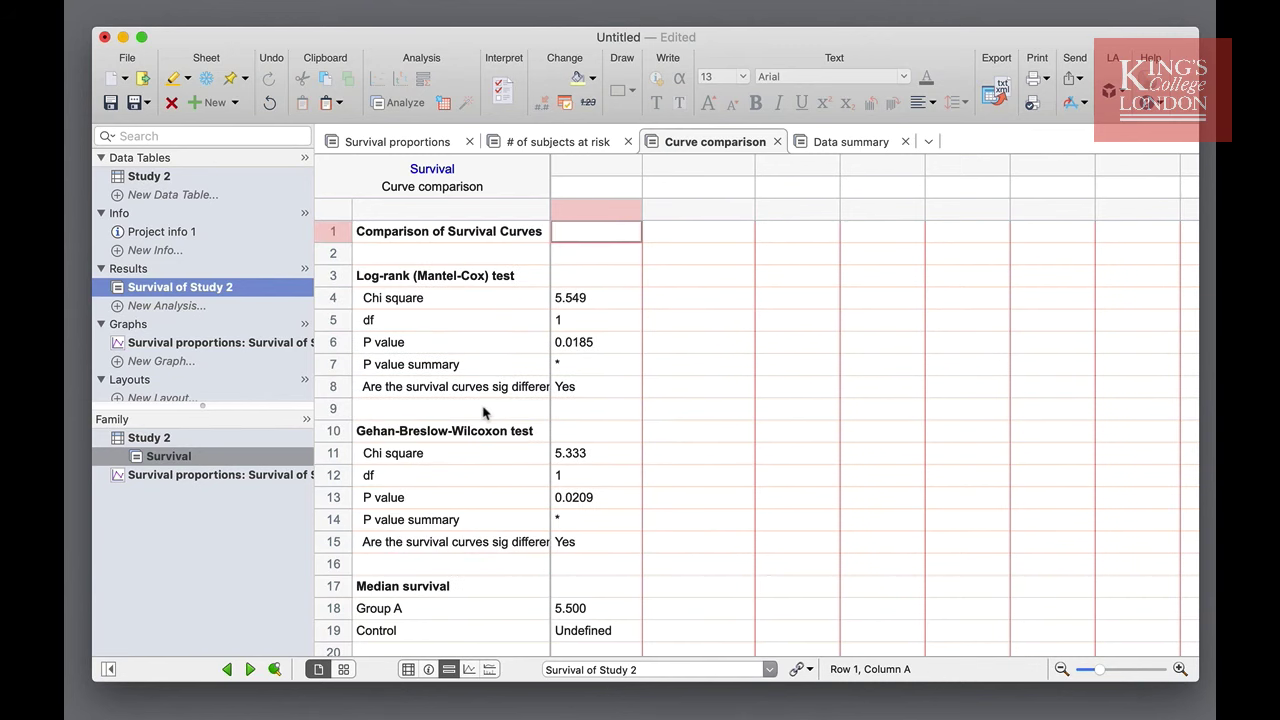
Step: Display the Survival proportions: Survival of Study 2 graph with only Group A and Control curves
click(247, 347)
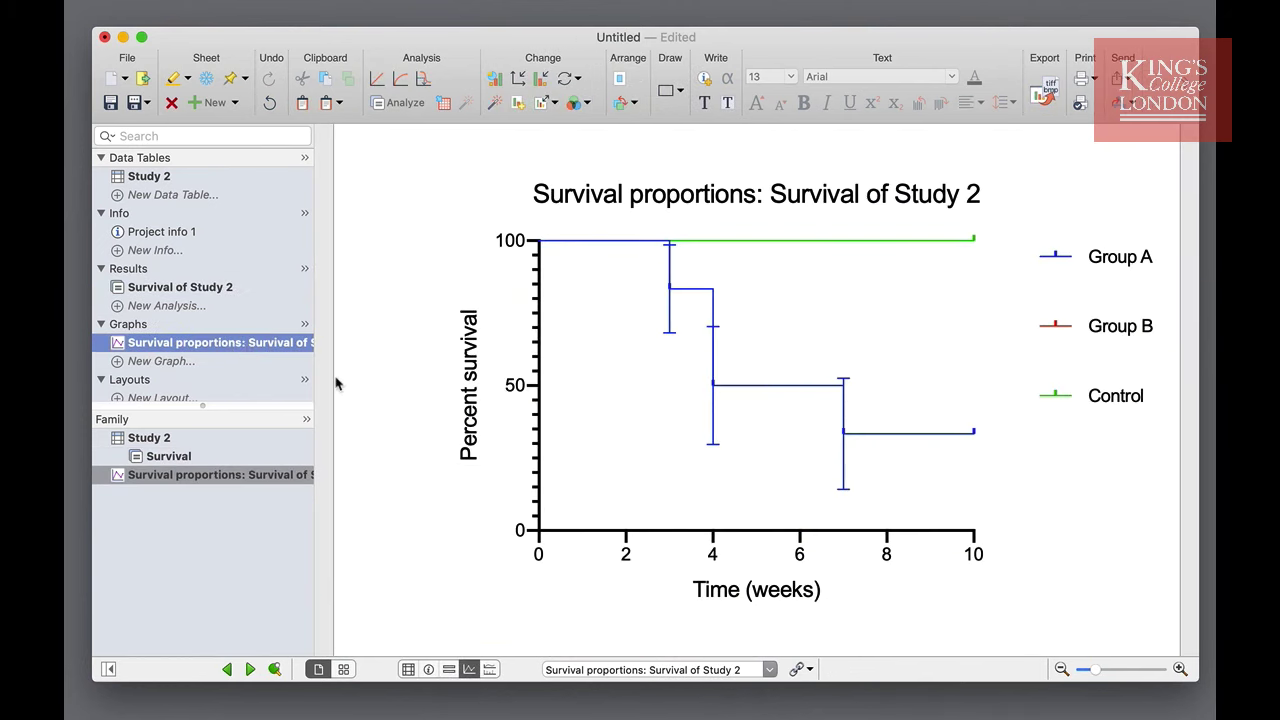